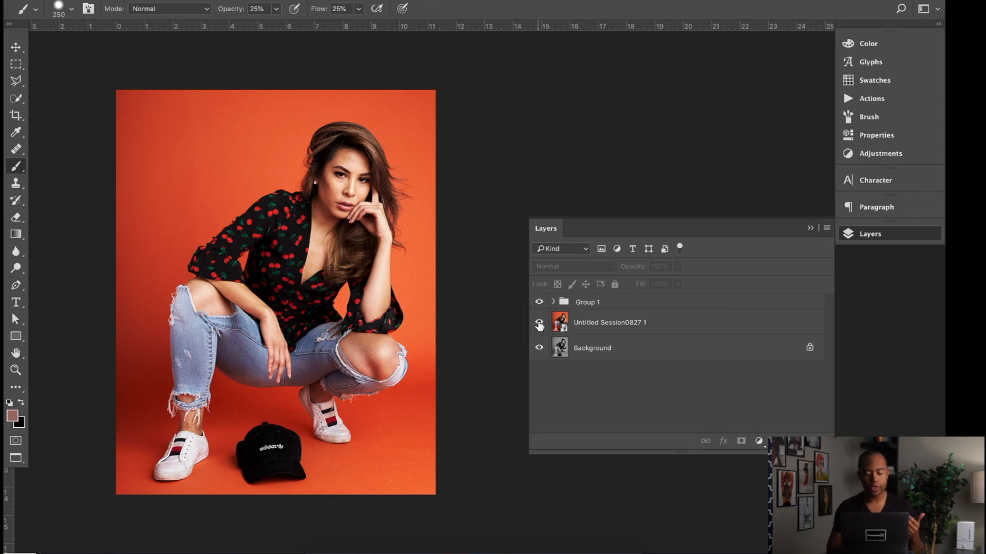
# Step: Compare the color photo layer with the black-and-white Background by toggling its visibility, leaving the color layer hidden
pyautogui.click(539, 323)
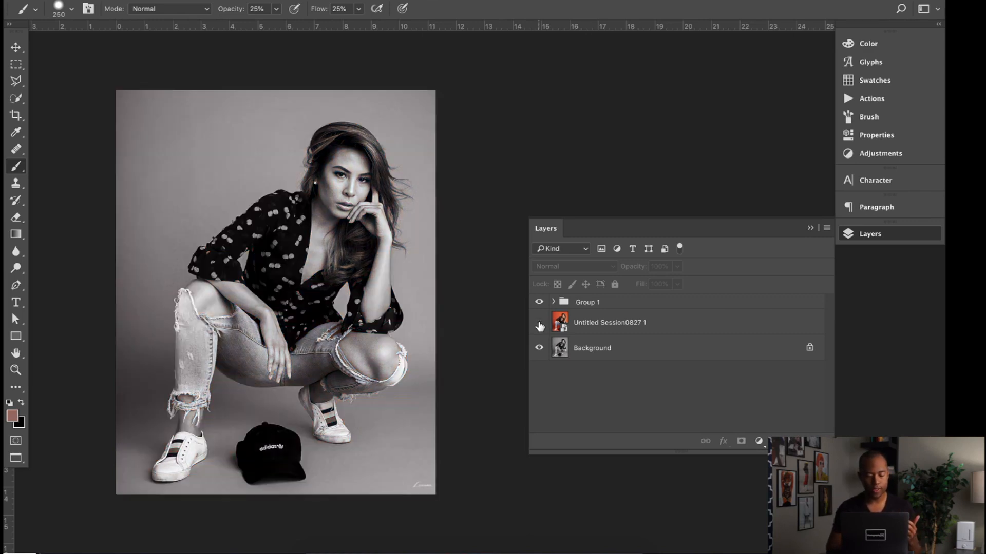
pyautogui.click(539, 323)
pyautogui.click(539, 324)
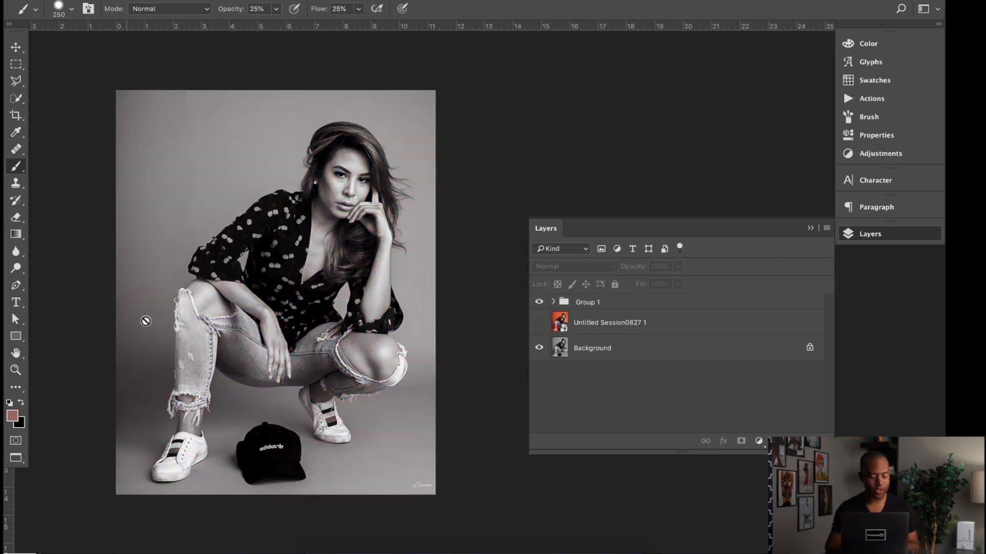
pyautogui.click(539, 326)
pyautogui.click(540, 326)
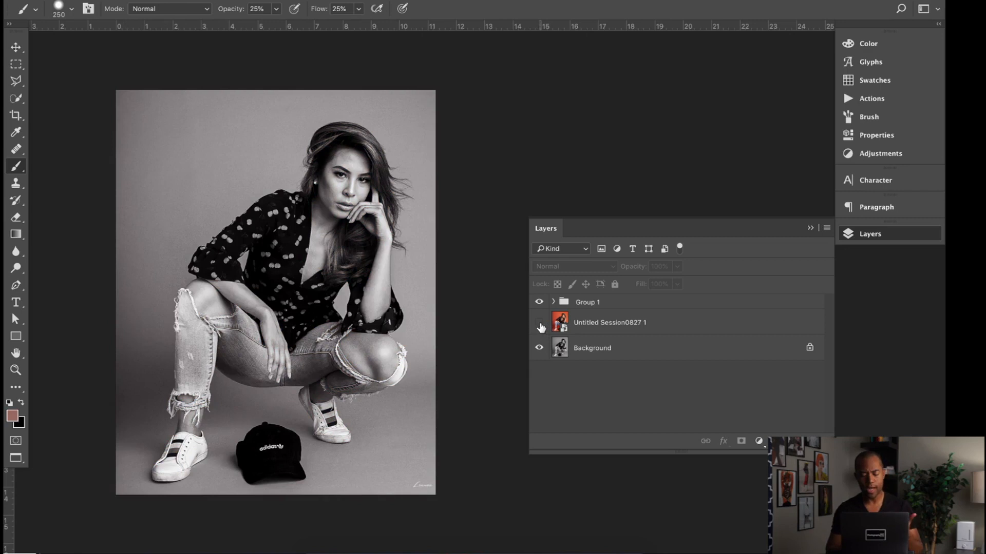
pyautogui.click(540, 326)
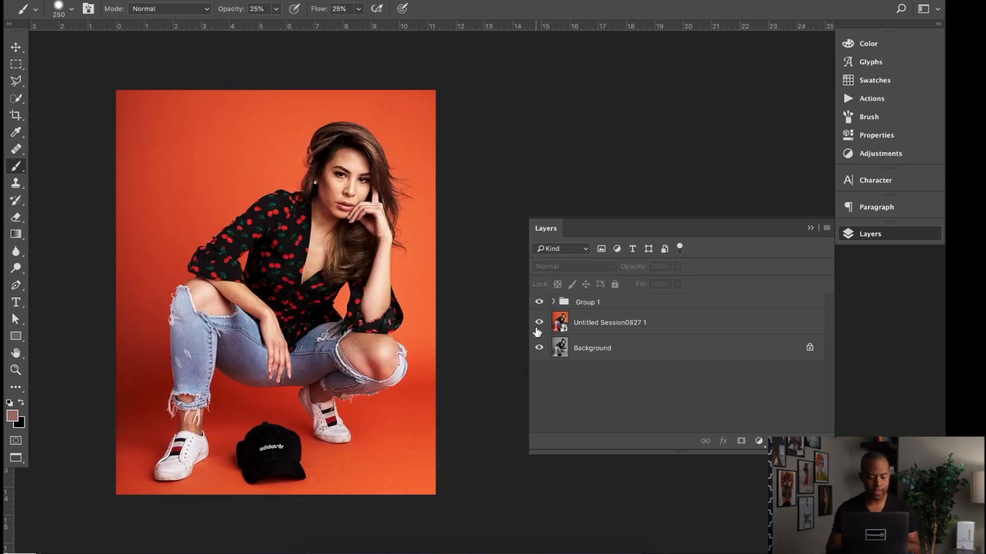
pyautogui.click(539, 329)
pyautogui.click(539, 330)
pyautogui.click(539, 330)
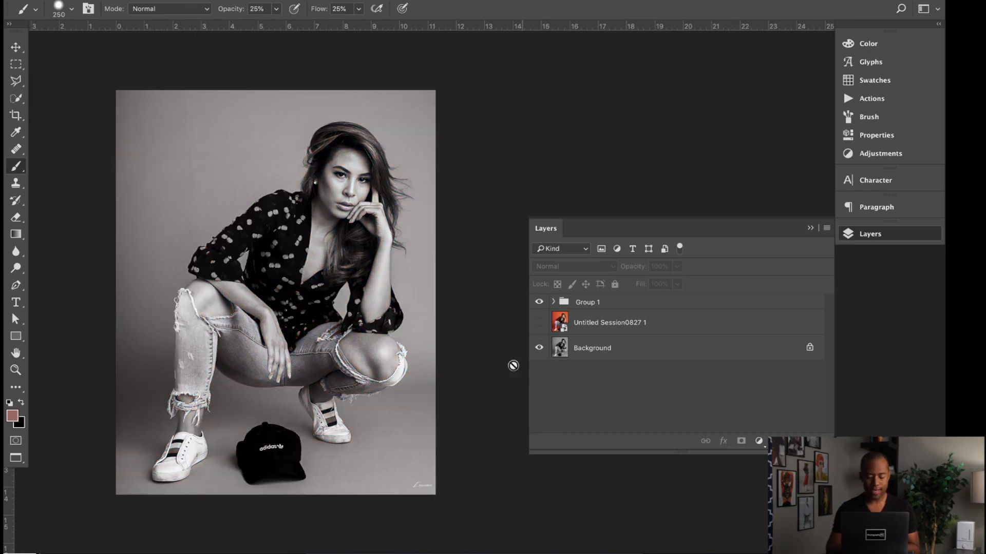
# Step: Switch to Lightroom, reset the photo's edits and apply the user preset "Fashion Series V1 - Gloria - PhotographyPX"
pyautogui.press('Tab')
pyautogui.click(486, 549)
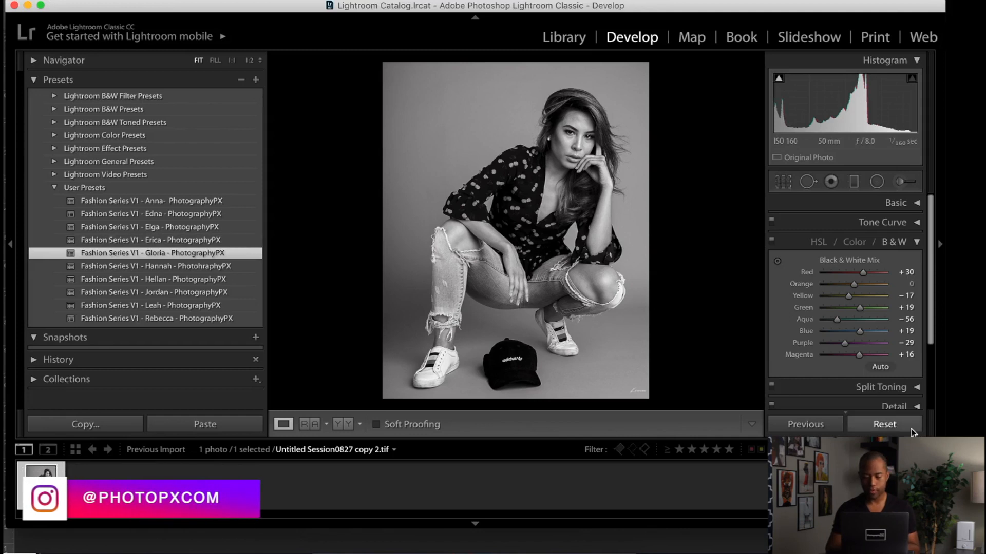
pyautogui.click(885, 425)
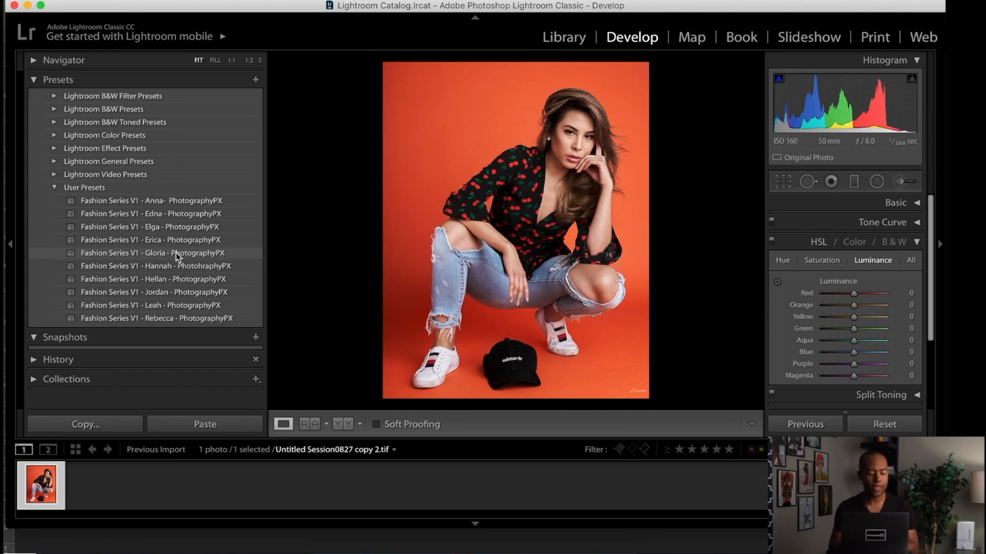
pyautogui.click(176, 253)
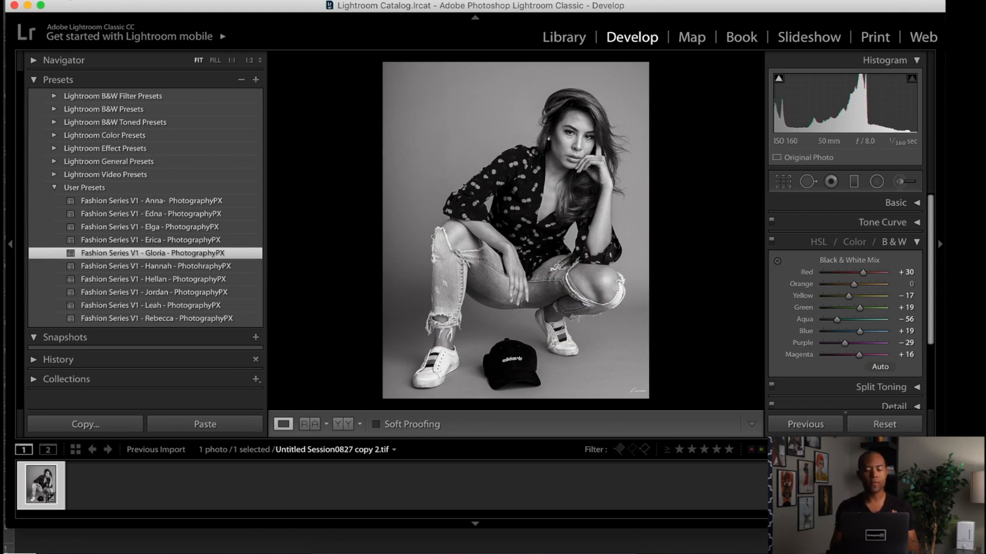
# Step: Switch back to Photoshop, show the Untitled Session0827 1 color layer and hide Group 1
pyautogui.click(479, 550)
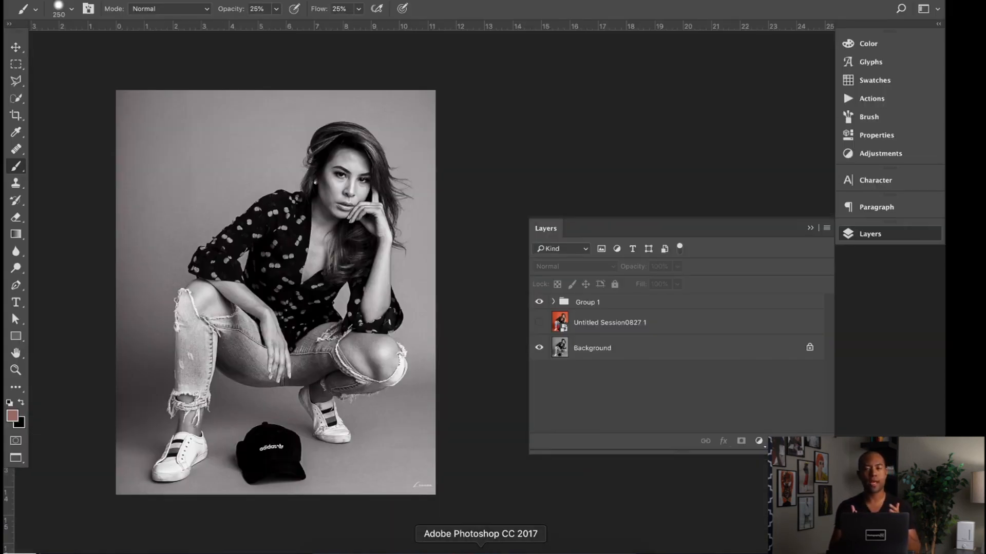
pyautogui.click(645, 348)
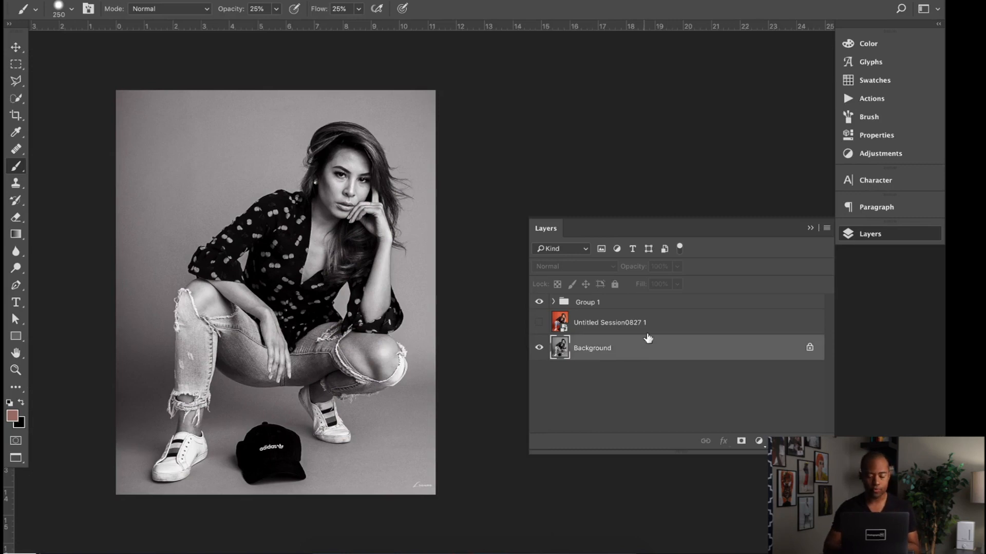
pyautogui.click(651, 326)
pyautogui.click(540, 322)
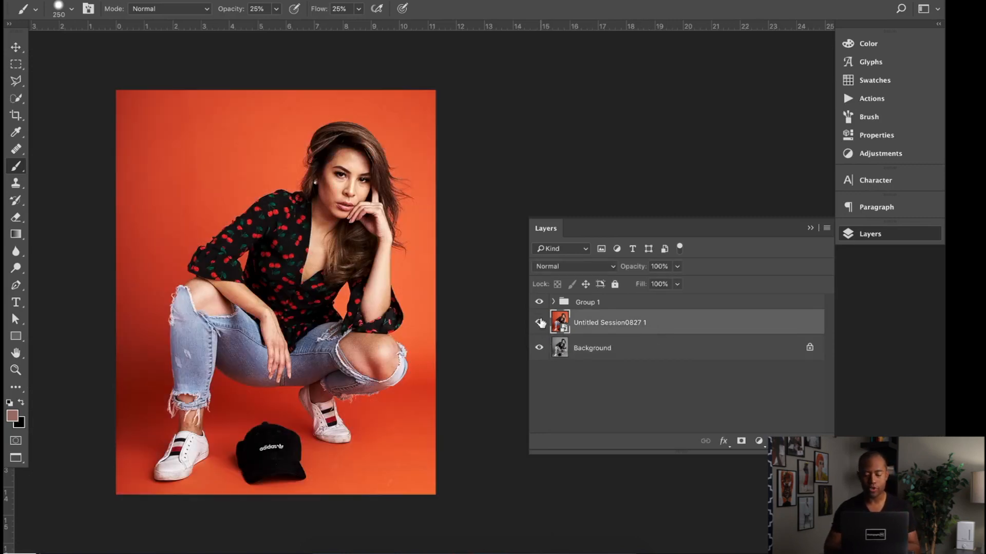
pyautogui.click(539, 302)
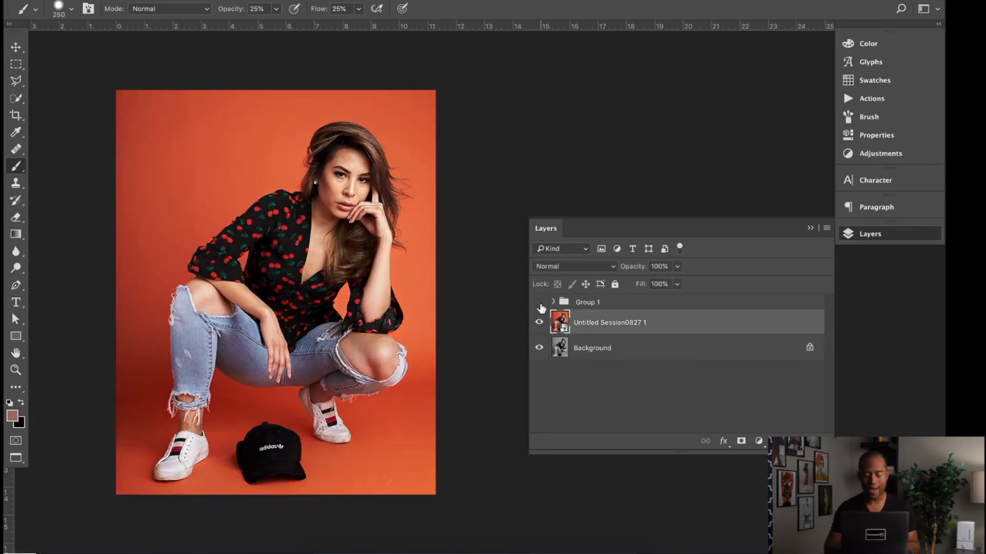
# Step: Add a Black & White adjustment layer above the Untitled Session0827 1 layer and return to the layer list
pyautogui.click(758, 441)
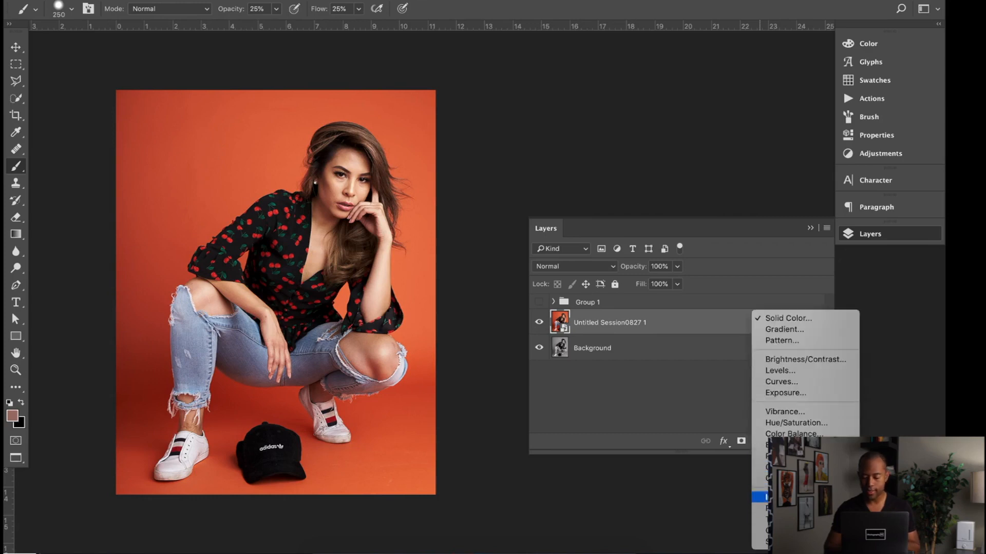
pyautogui.click(781, 445)
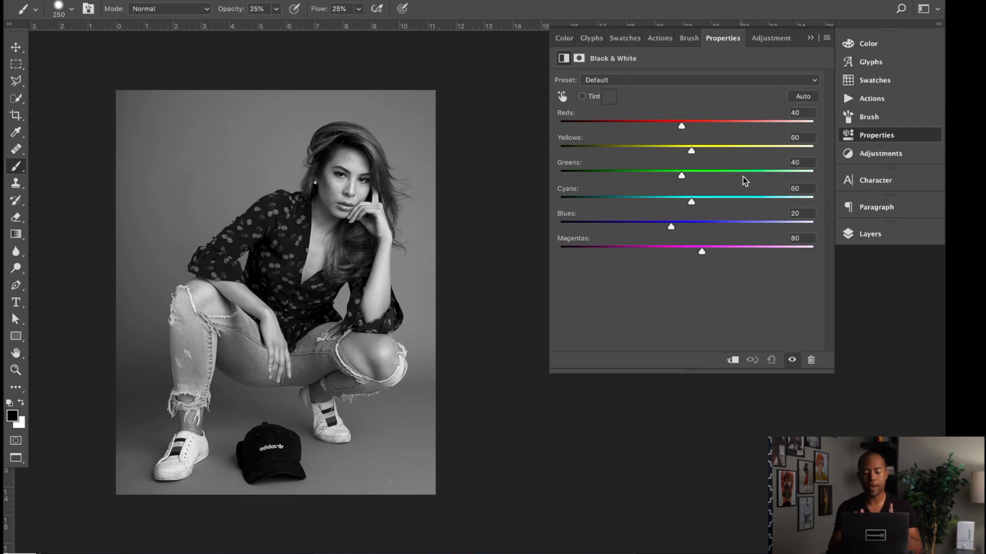
pyautogui.click(873, 234)
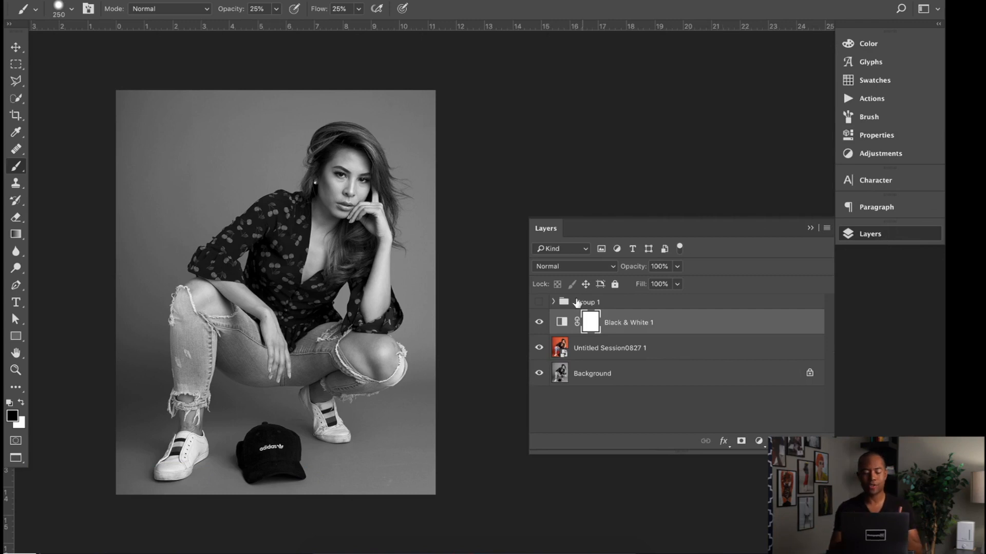
# Step: Compare the black-and-white conversion with and without Group 1, leaving the group visible
pyautogui.click(539, 302)
pyautogui.click(538, 303)
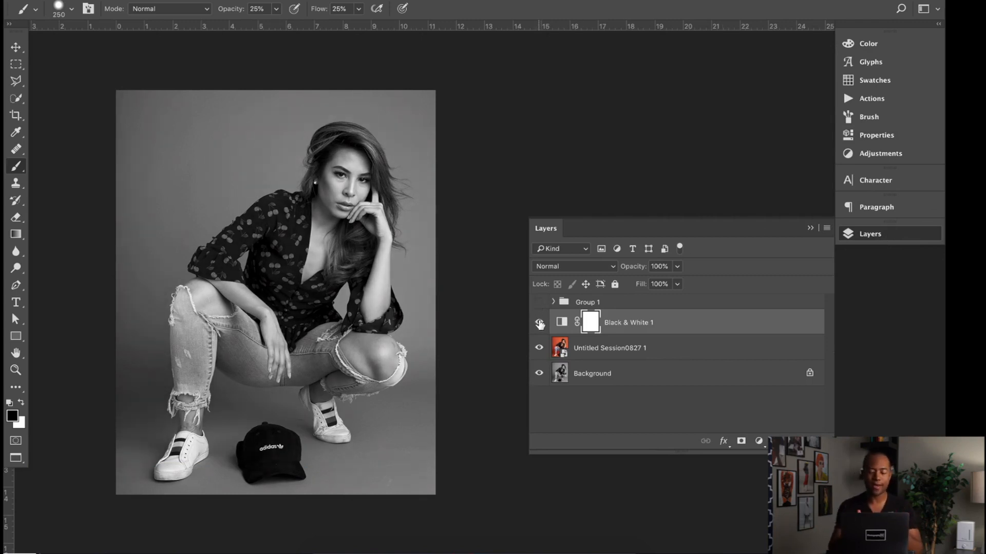
pyautogui.click(538, 302)
pyautogui.click(538, 302)
pyautogui.click(539, 304)
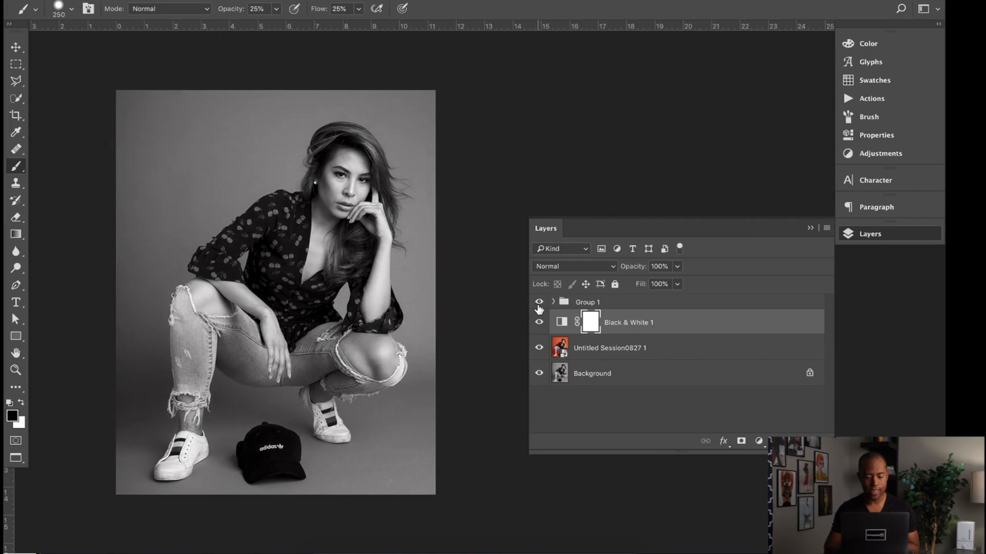
pyautogui.click(539, 304)
pyautogui.click(539, 304)
# Step: Hide the Black & White 1 and Untitled Session0827 1 layers and review the adjustment layers inside Group 1
pyautogui.click(540, 322)
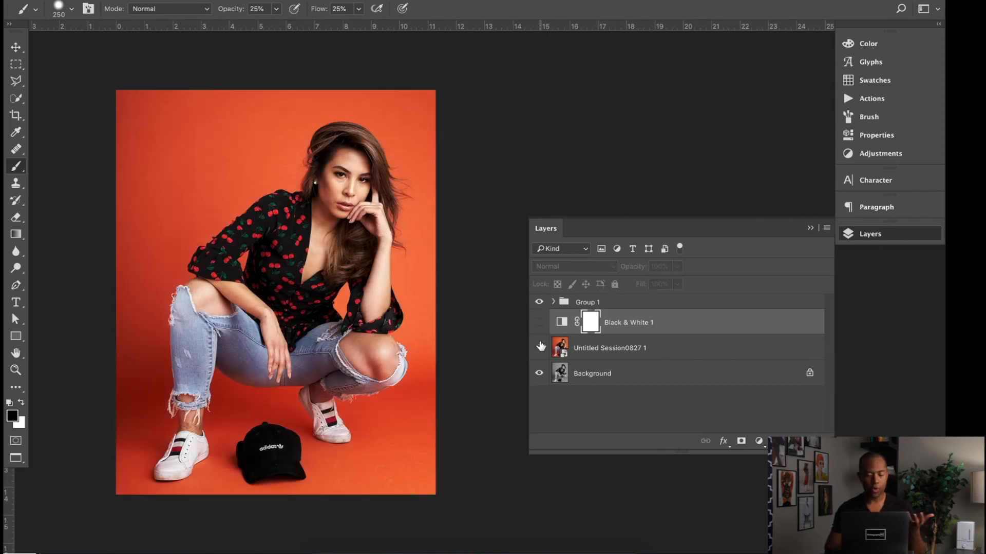
pyautogui.click(539, 347)
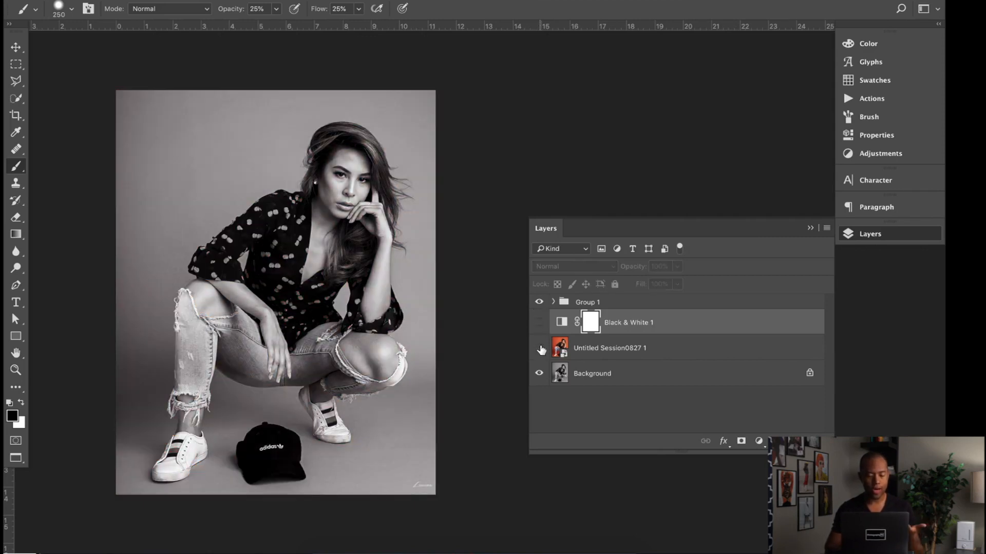
pyautogui.click(553, 303)
pyautogui.scroll(-3, 642, 370)
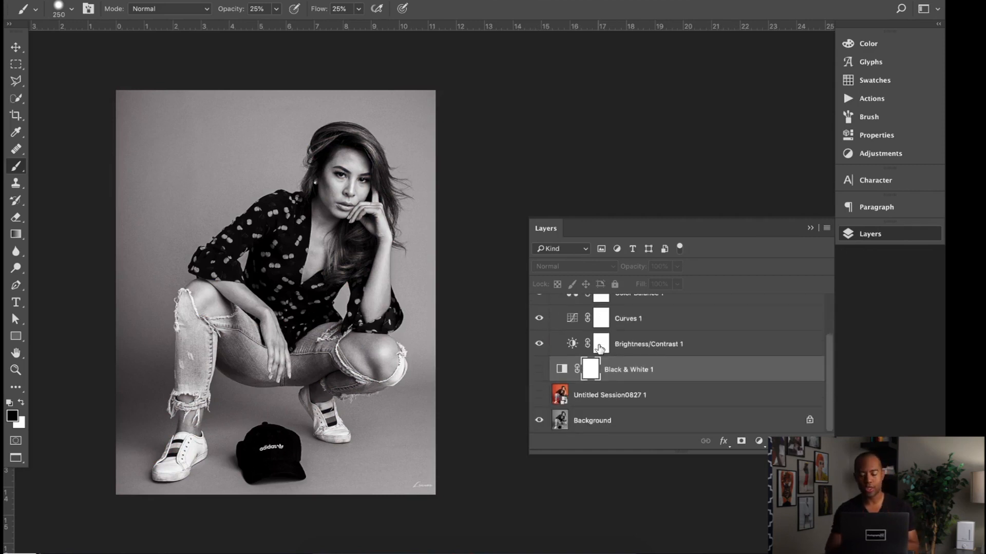
pyautogui.scroll(3, 646, 373)
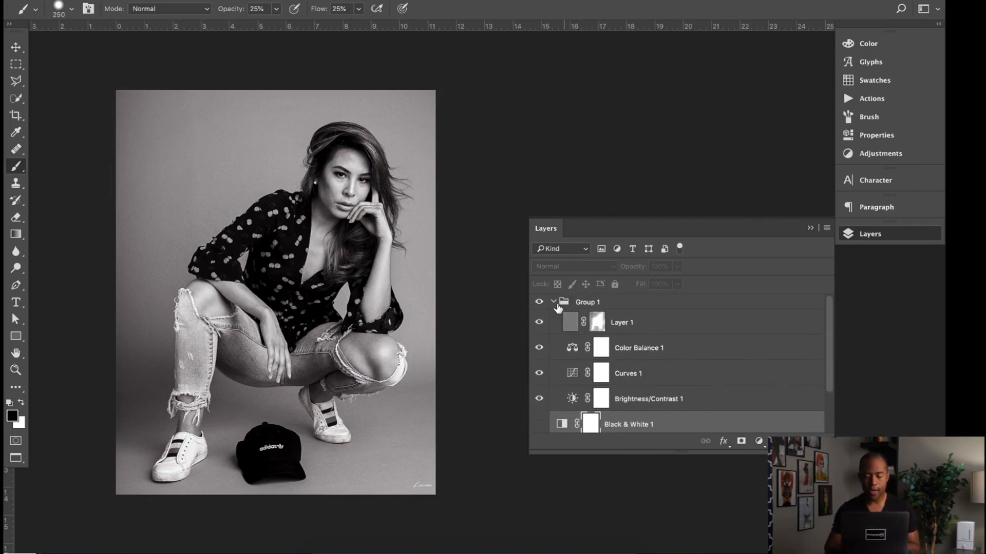
pyautogui.click(553, 302)
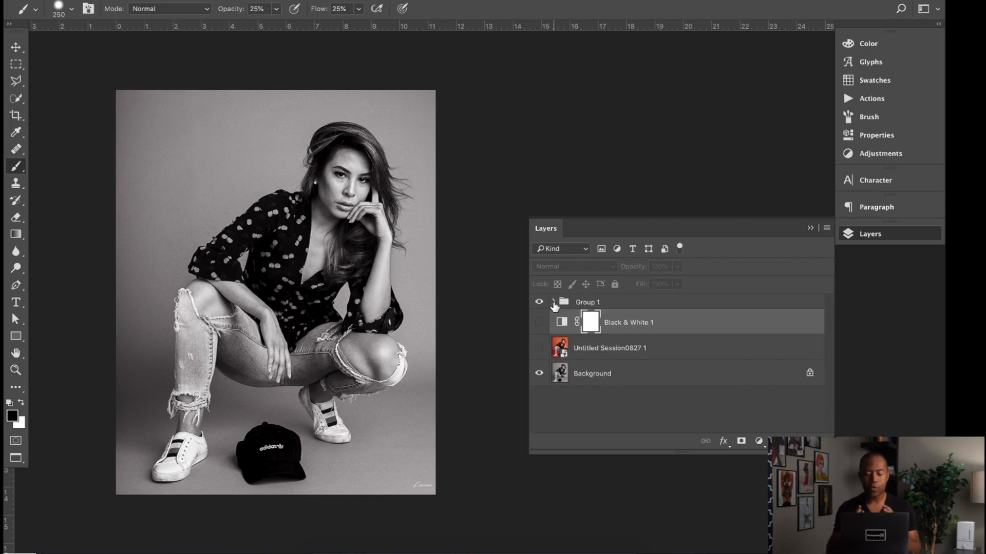
# Step: Create a new layer directly above Background in Overlay mode, filled with the overlay-neutral 50% gray
pyautogui.click(621, 371)
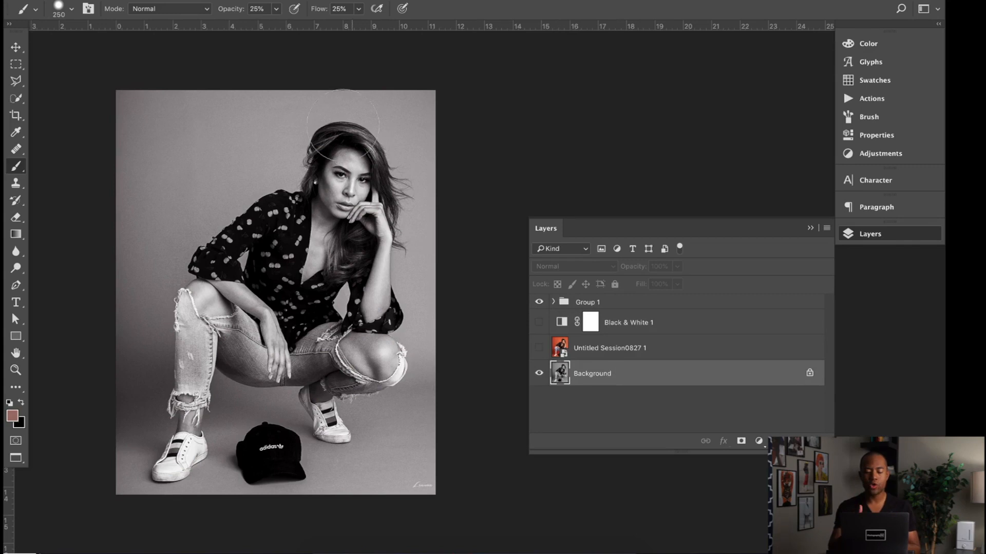
pyautogui.click(229, 0)
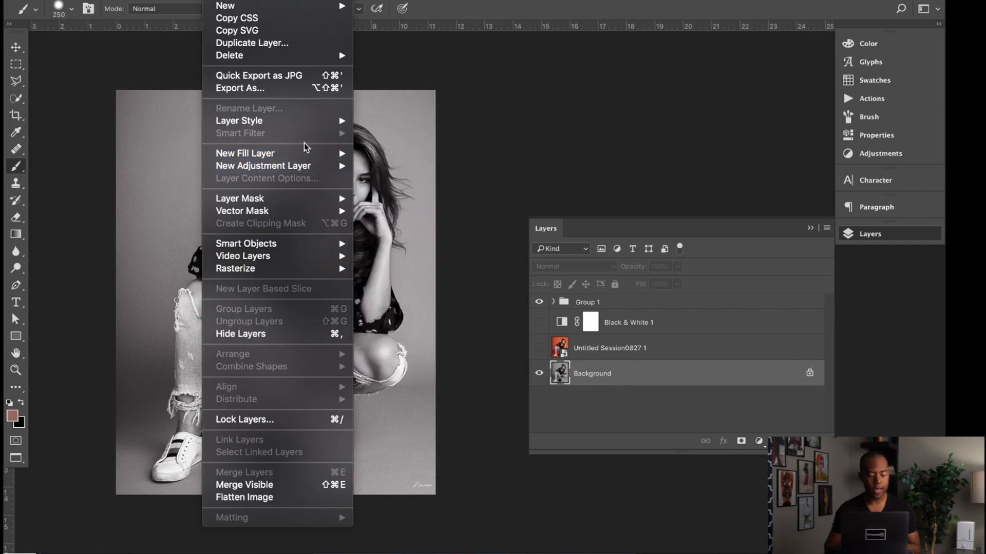
pyautogui.moveTo(315, 5)
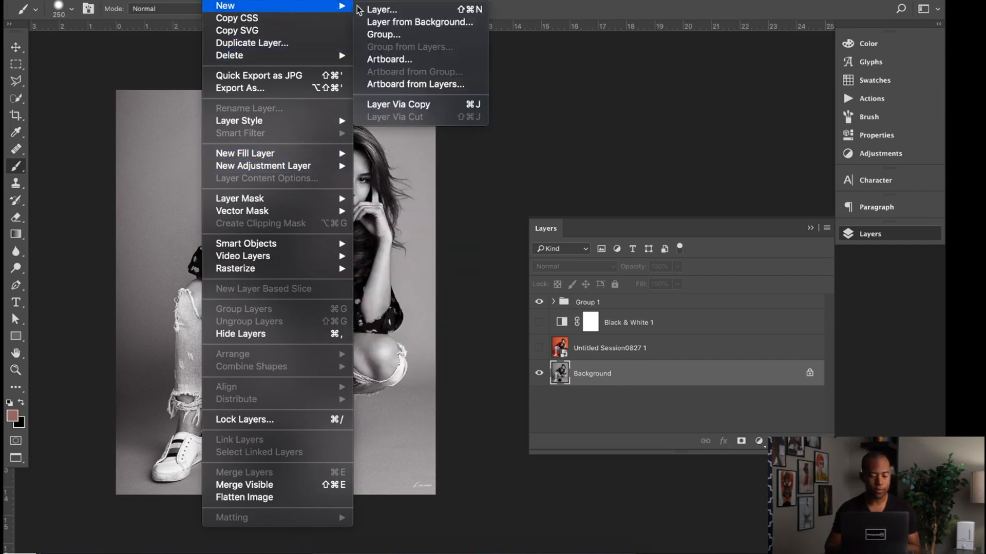
pyautogui.click(385, 10)
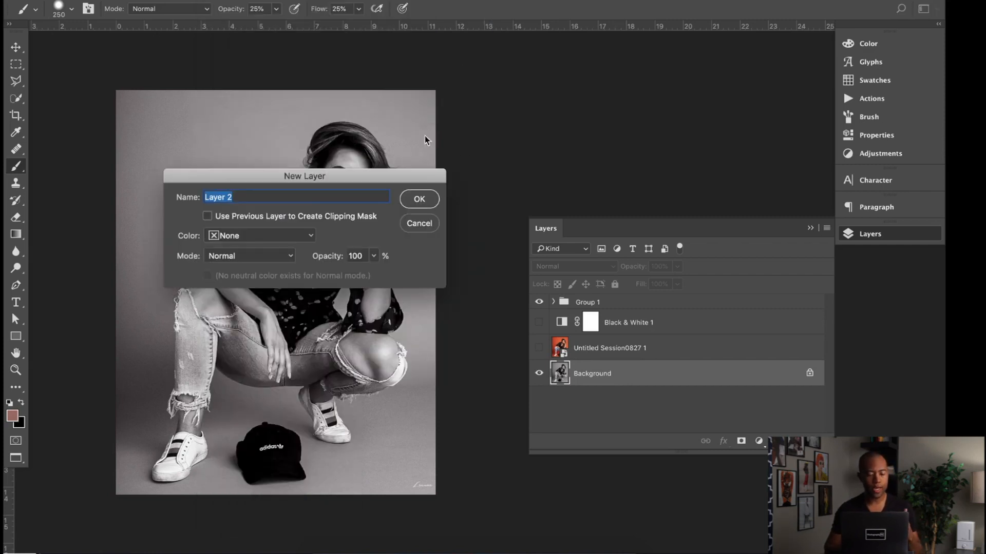
pyautogui.click(246, 253)
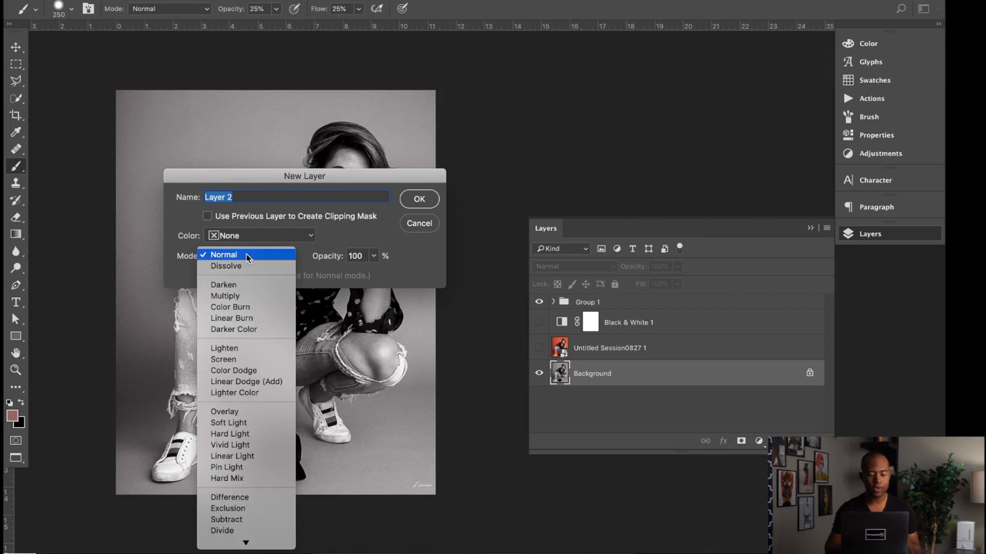
pyautogui.click(250, 411)
pyautogui.click(207, 275)
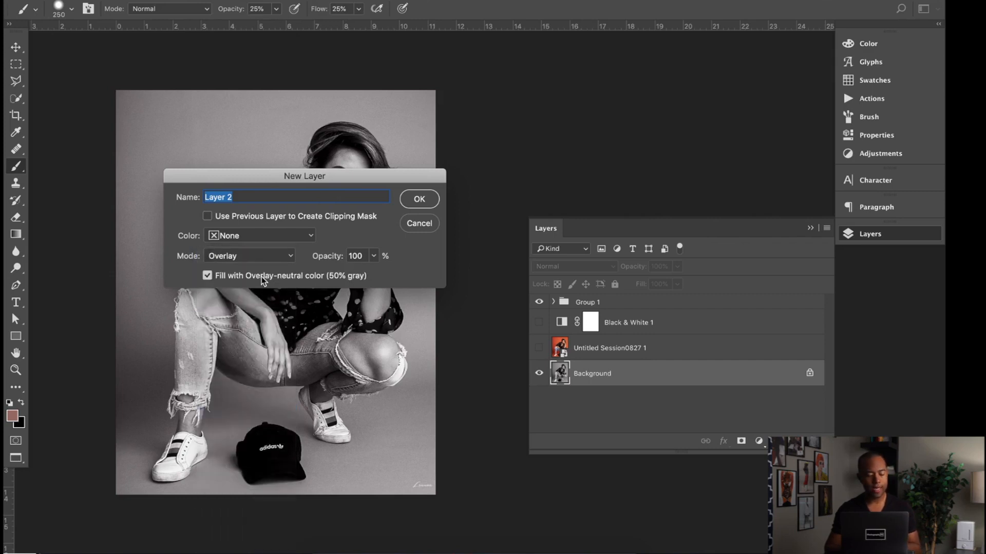
pyautogui.click(419, 200)
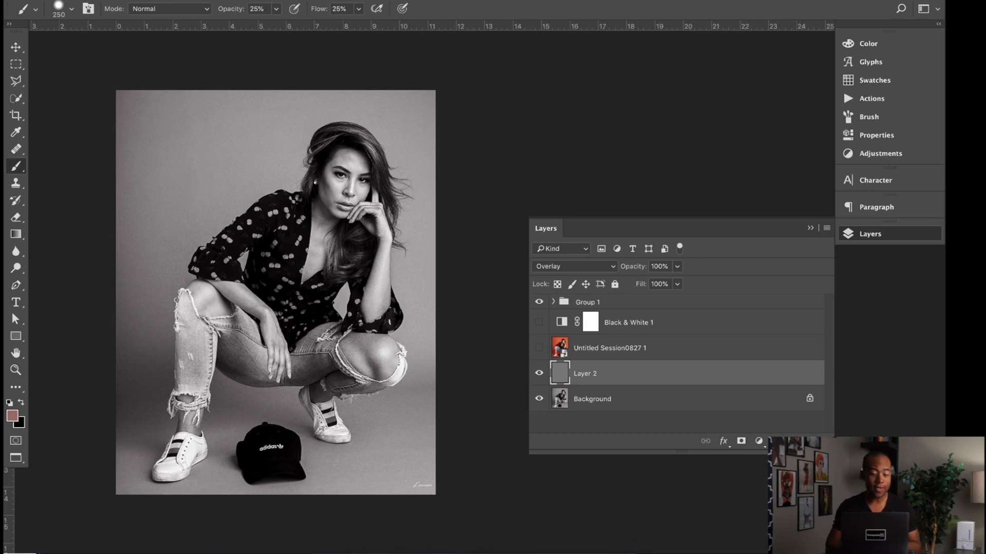
# Step: Open the Add Noise filter on Layer 2 at 9% and compare Gaussian with Uniform distribution, settling on Uniform
pyautogui.click(324, 0)
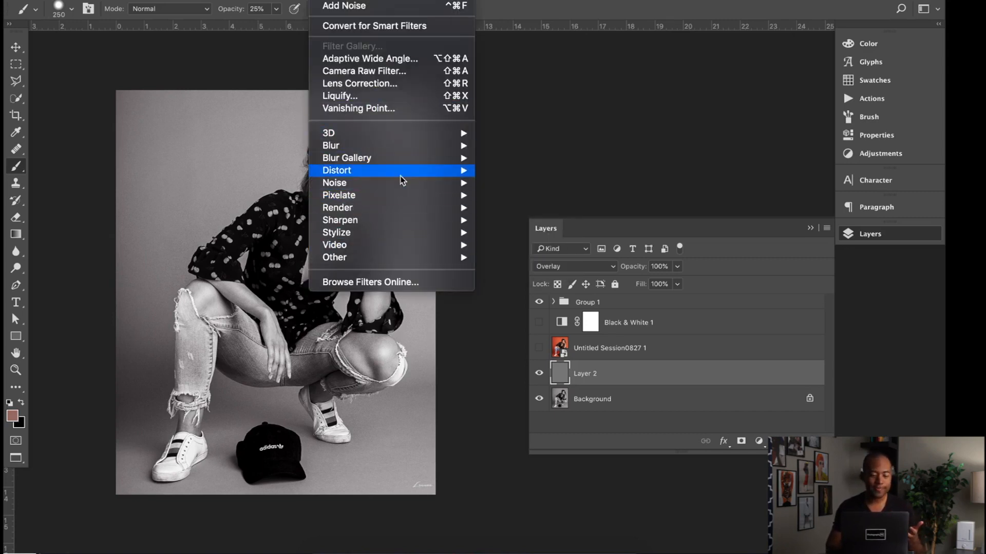
pyautogui.moveTo(414, 183)
pyautogui.click(504, 182)
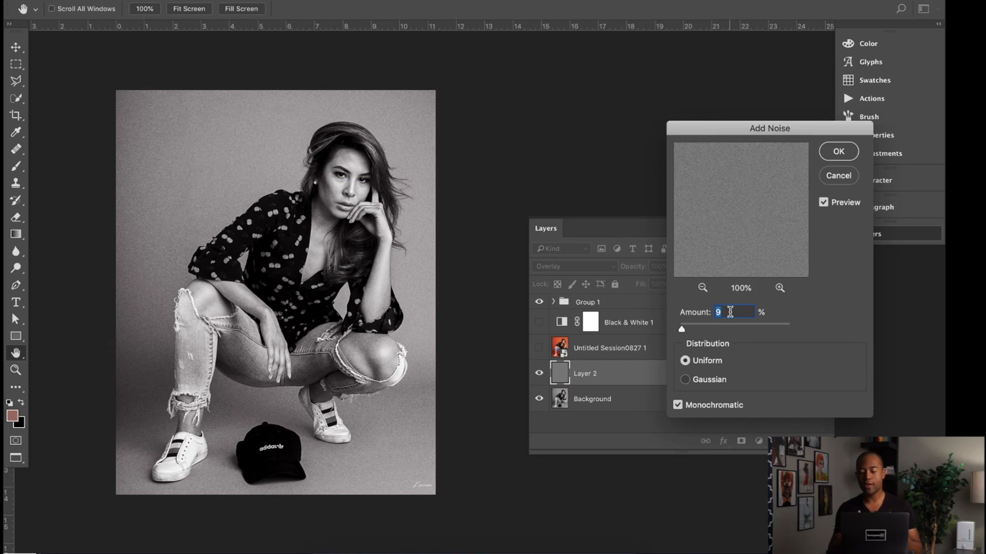
pyautogui.click(701, 381)
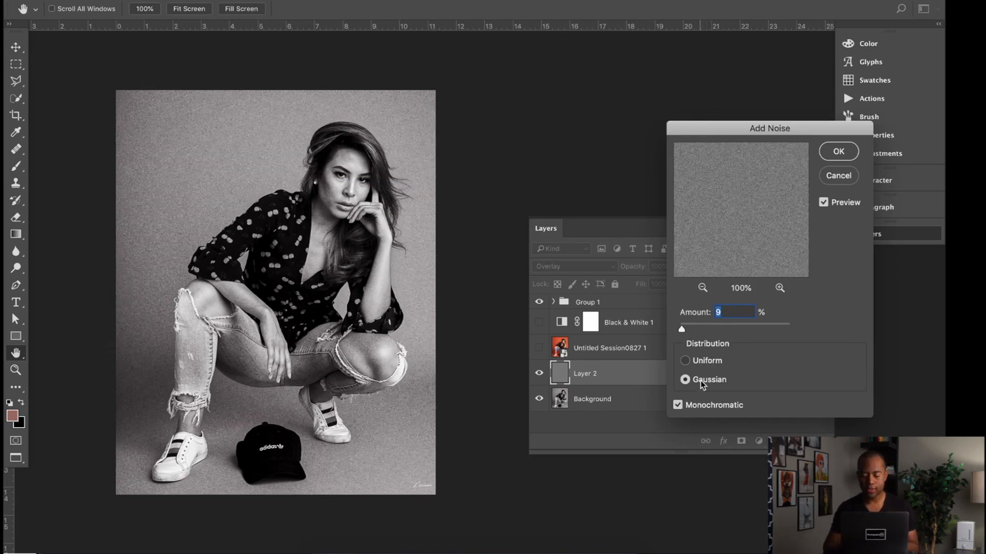
pyautogui.click(718, 362)
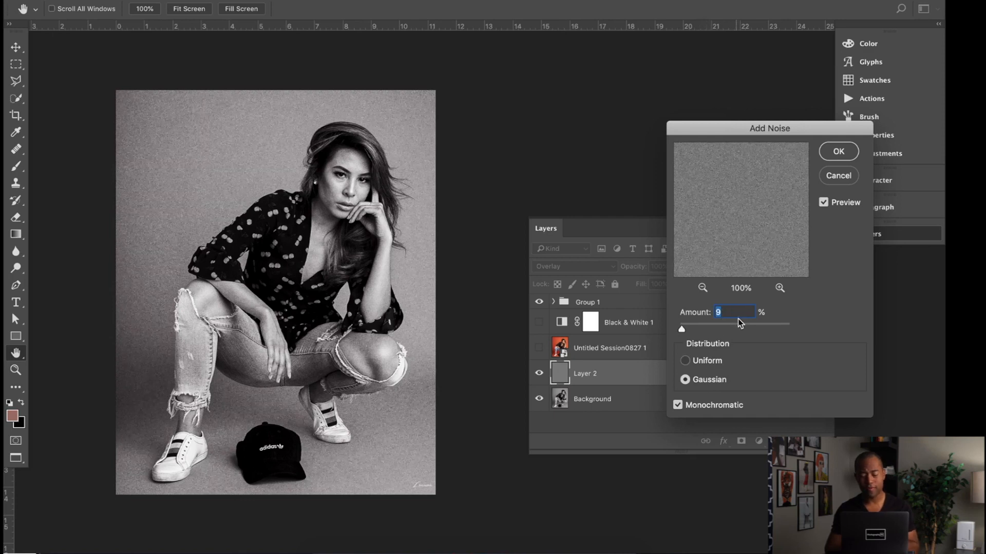
pyautogui.click(702, 362)
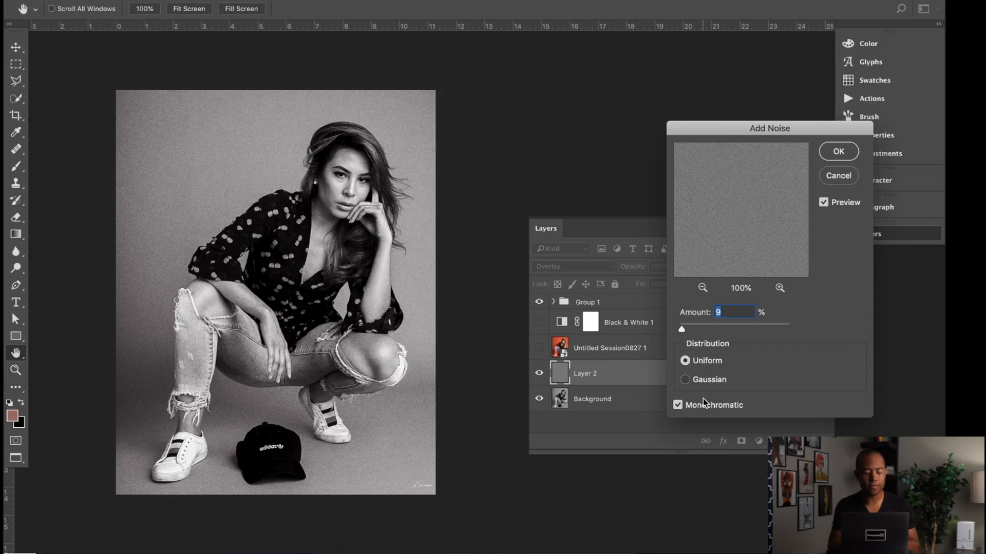
# Step: Examine the noise preview at 700% without Monochromatic, turn Monochromatic back on, and apply the noise
pyautogui.click(692, 407)
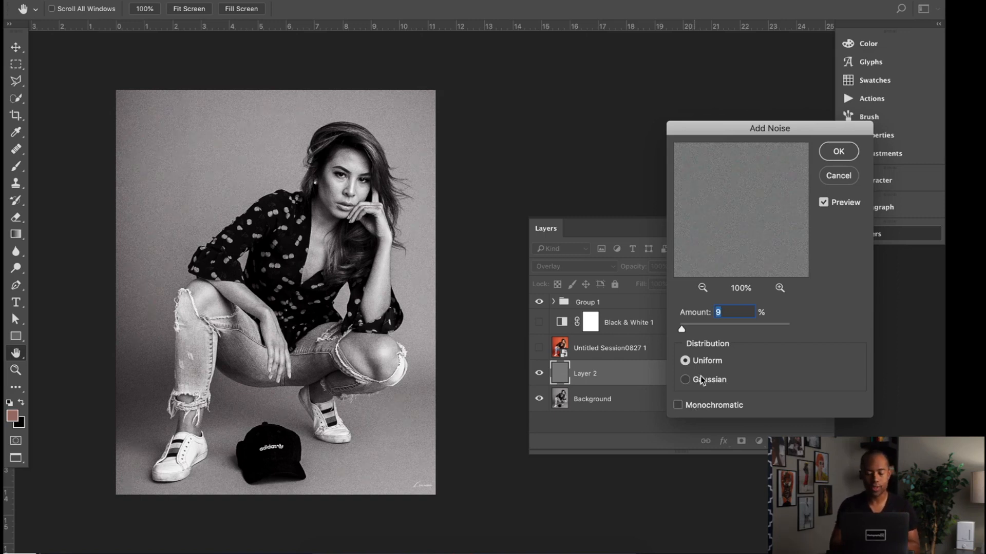
pyautogui.click(780, 288)
pyautogui.click(779, 288)
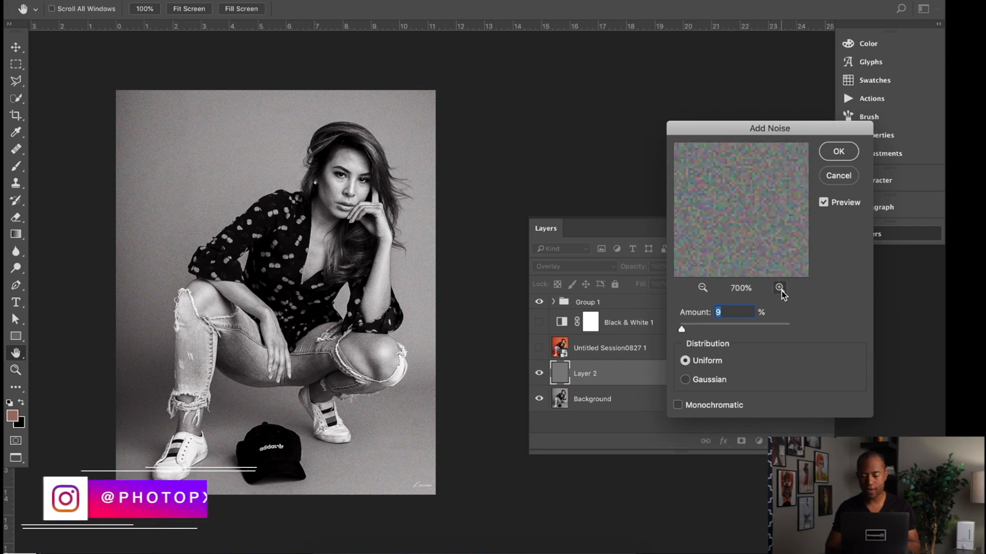
pyautogui.click(725, 408)
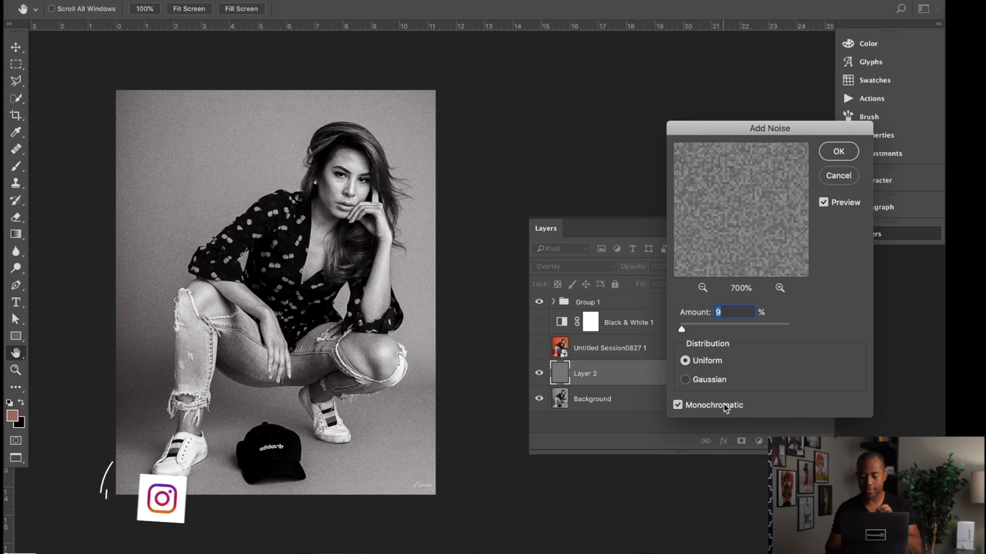
pyautogui.click(838, 152)
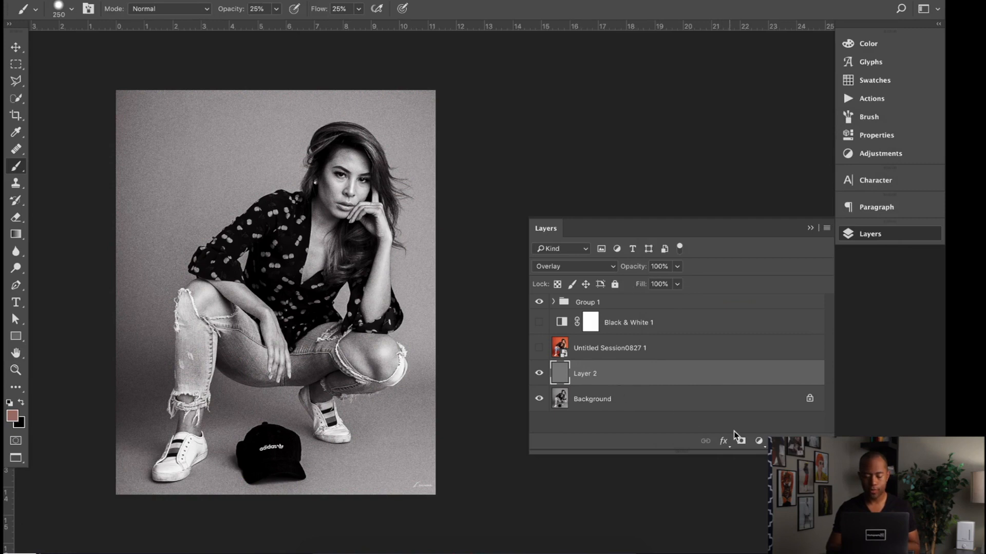
# Step: Add a white mask to Layer 2 and paint black at 25% brush opacity over the backdrop around the model to reduce its grain
pyautogui.click(741, 443)
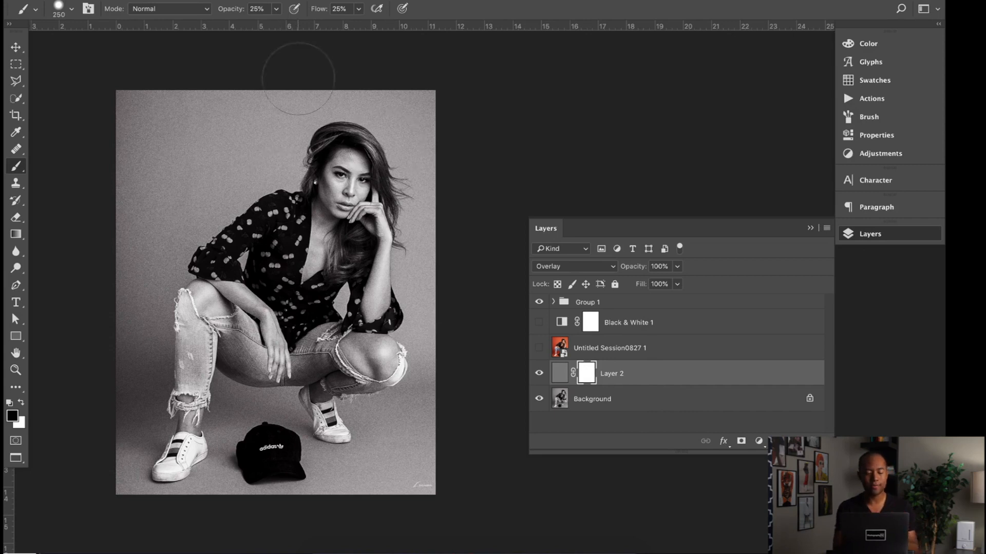
pyautogui.click(276, 11)
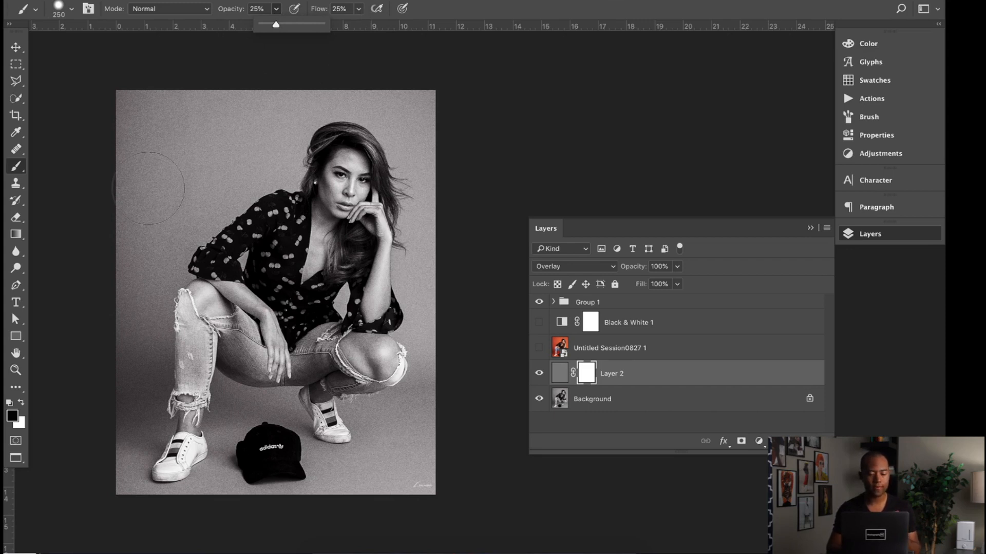
pyautogui.moveTo(138, 279)
pyautogui.mouseDown()
pyautogui.moveTo(186, 134)
pyautogui.moveTo(175, 107)
pyautogui.mouseUp()
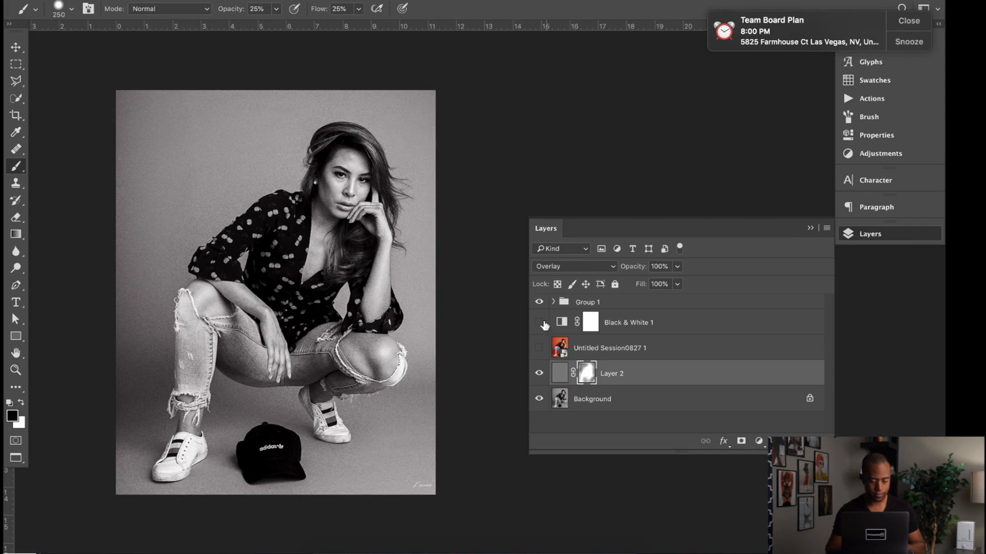
# Step: Compare the portrait with and without Layer 2, leaving the layer visible, and review the layers inside Group 1
pyautogui.click(539, 373)
pyautogui.click(540, 374)
pyautogui.click(540, 374)
pyautogui.click(540, 374)
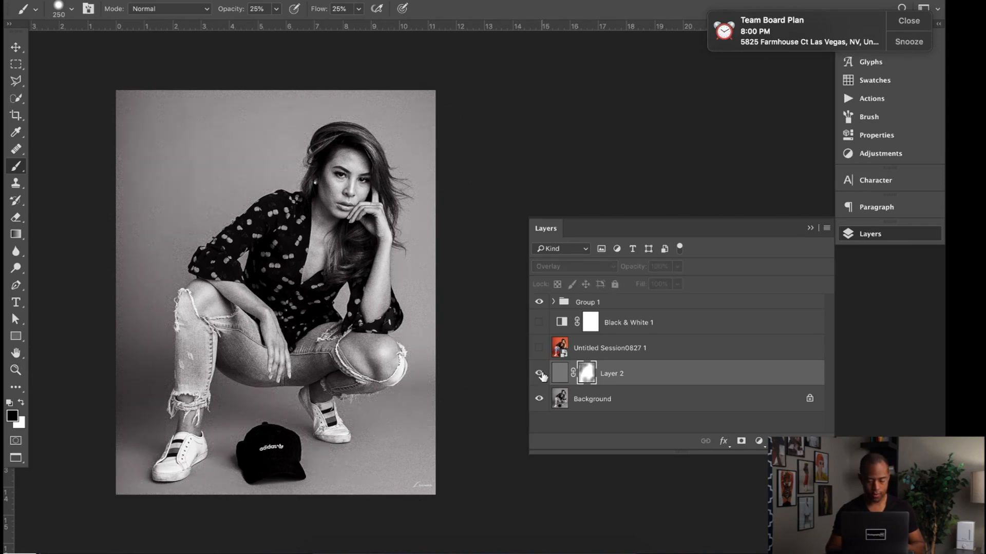
pyautogui.click(540, 374)
pyautogui.click(540, 374)
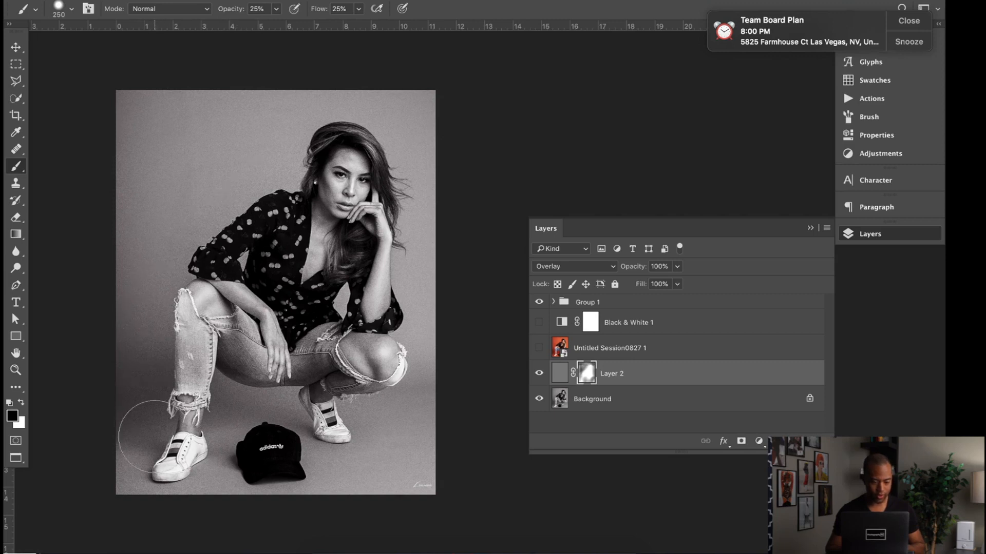
pyautogui.click(553, 302)
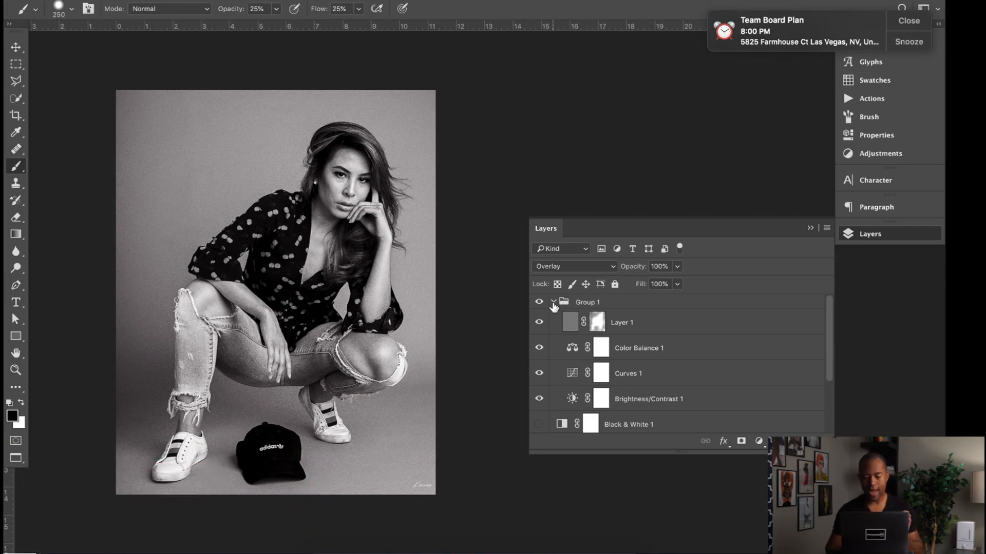
pyautogui.click(553, 303)
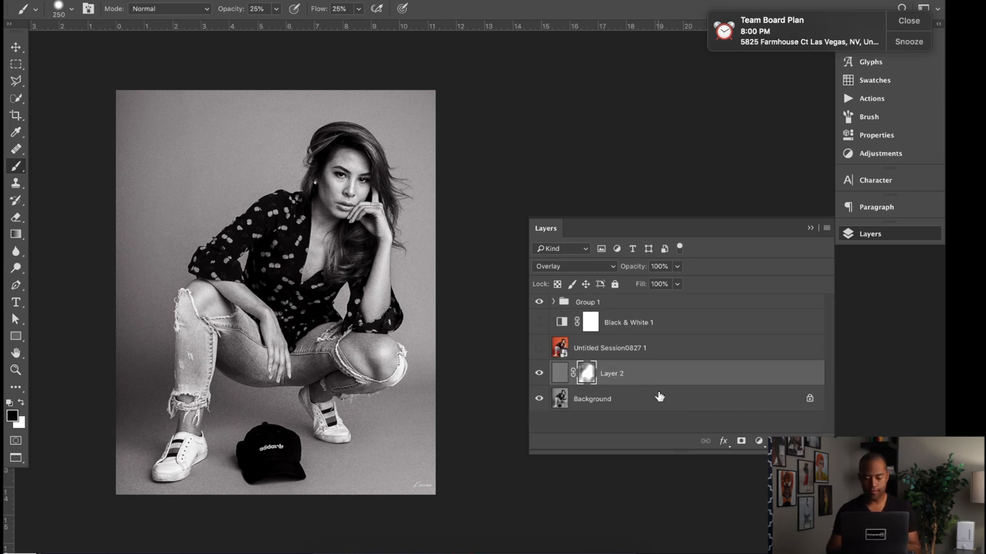
# Step: Add a Brightness/Contrast adjustment layer above Layer 2 with Contrast 10, and dismiss the calendar reminder
pyautogui.click(759, 442)
pyautogui.click(801, 356)
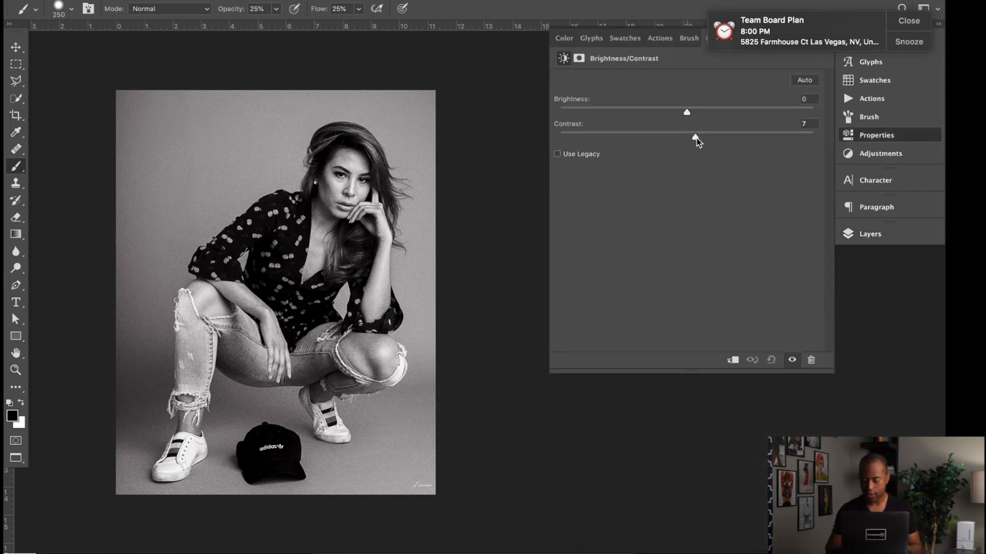
pyautogui.moveTo(698, 143); pyautogui.dragTo(700, 143)
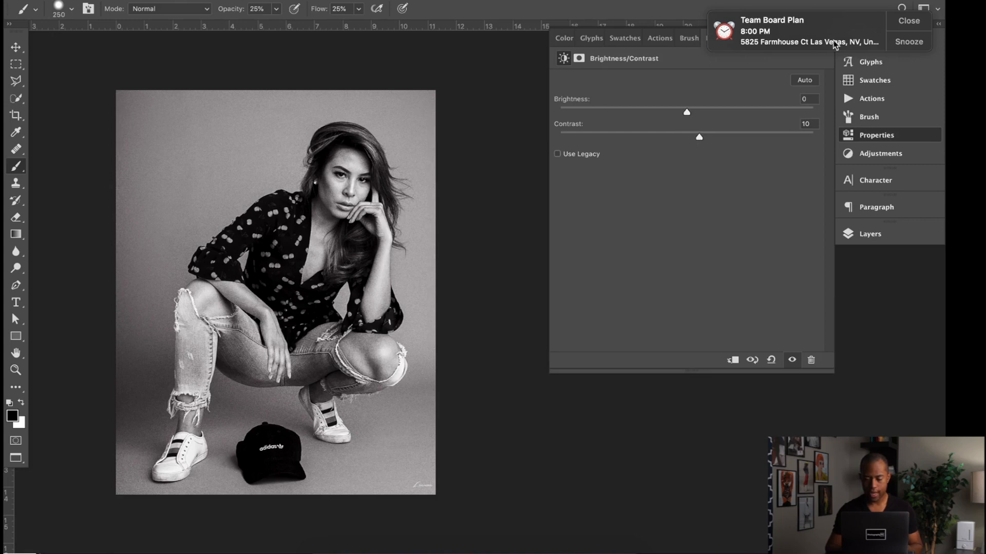
pyautogui.click(899, 30)
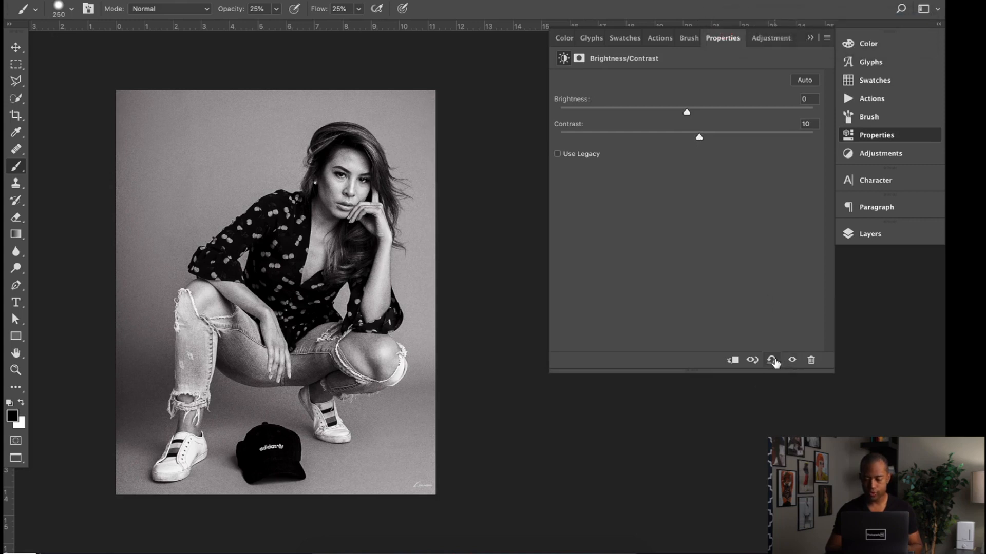
# Step: Return to the layer list and compare the image with and without Brightness/Contrast 2, leaving it visible
pyautogui.click(870, 234)
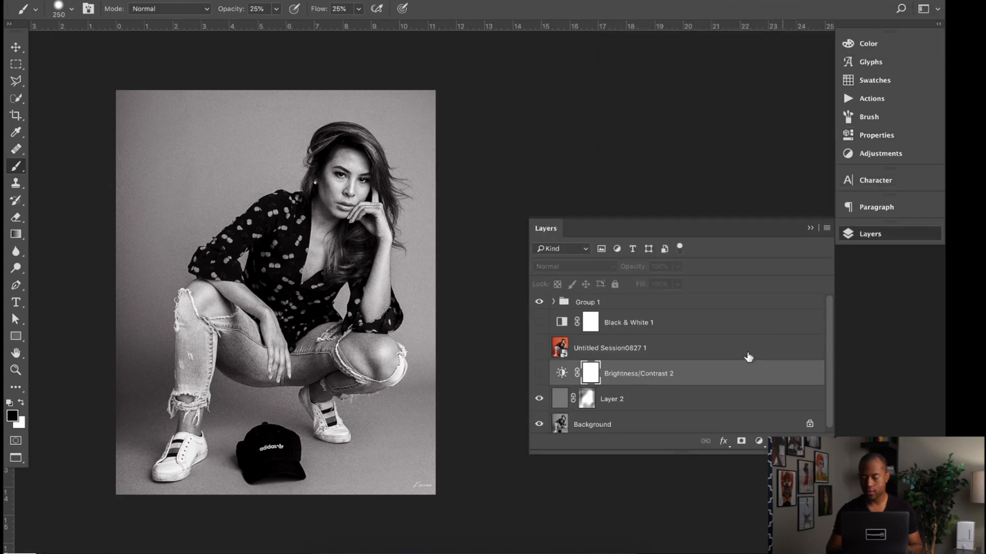
pyautogui.click(539, 376)
pyautogui.click(539, 377)
pyautogui.click(539, 376)
pyautogui.click(539, 377)
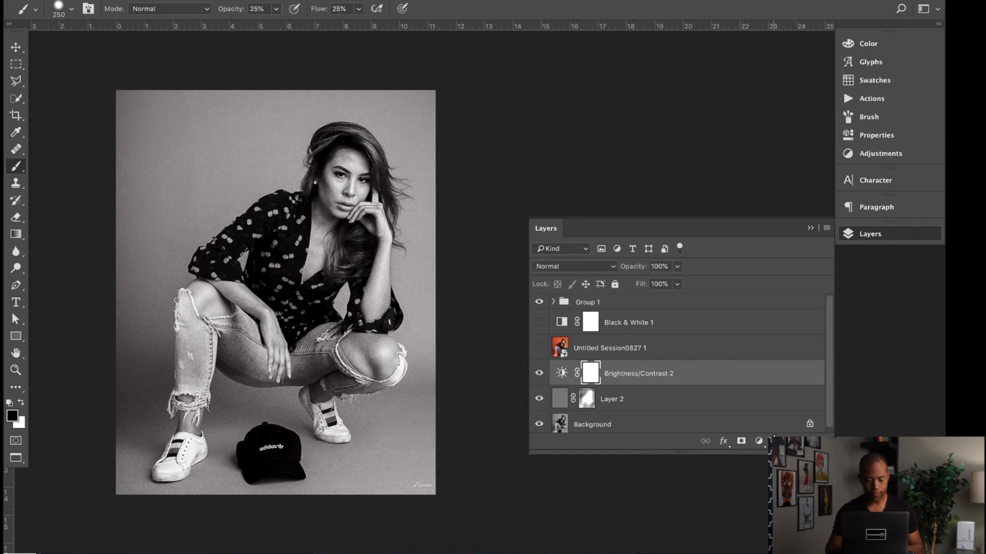
# Step: Add a Curves adjustment layer above Brightness/Contrast 2 with a slightly lowered shadow point and a highlight point at input 195, output 196
pyautogui.click(760, 441)
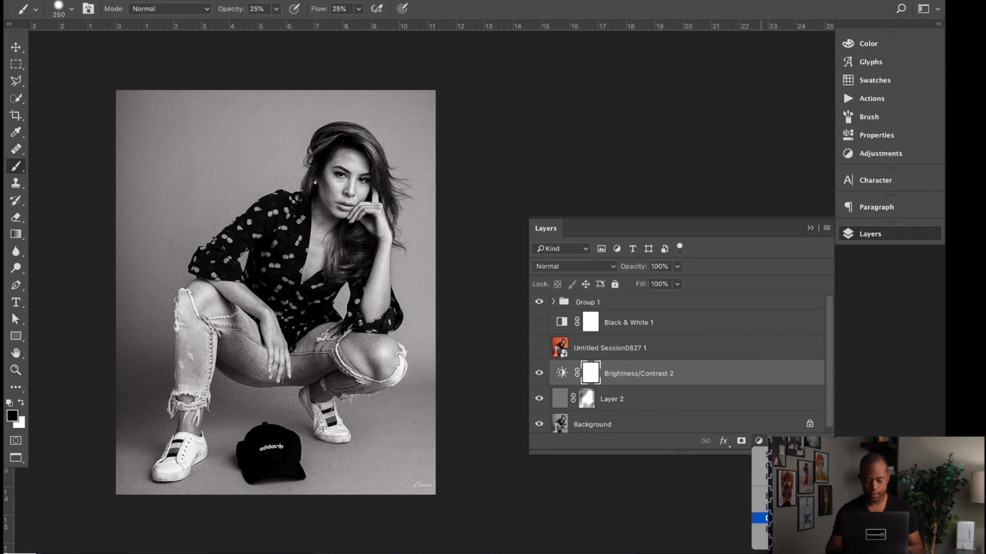
pyautogui.click(760, 518)
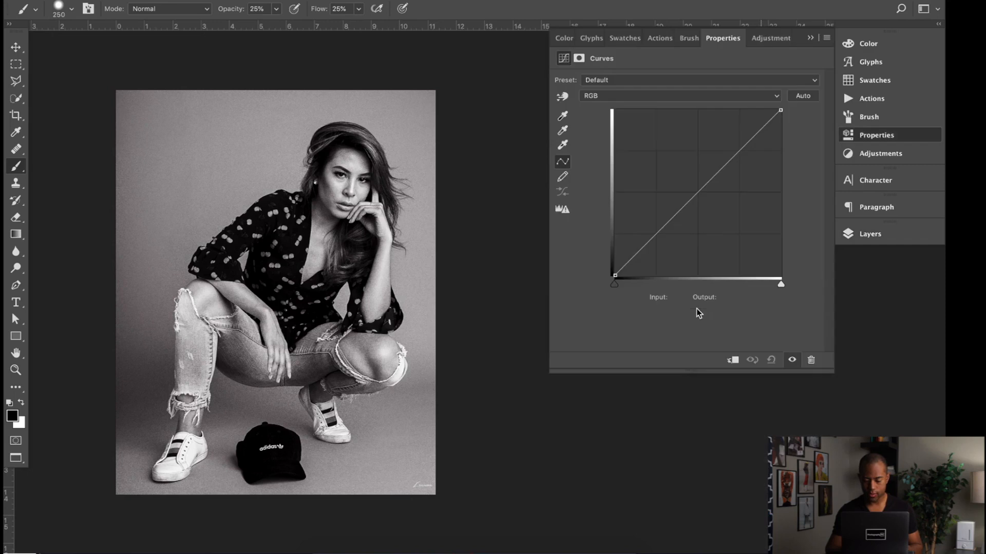
pyautogui.click(742, 150)
pyautogui.moveTo(656, 235); pyautogui.dragTo(657, 237)
pyautogui.moveTo(742, 150); pyautogui.dragTo(739, 151)
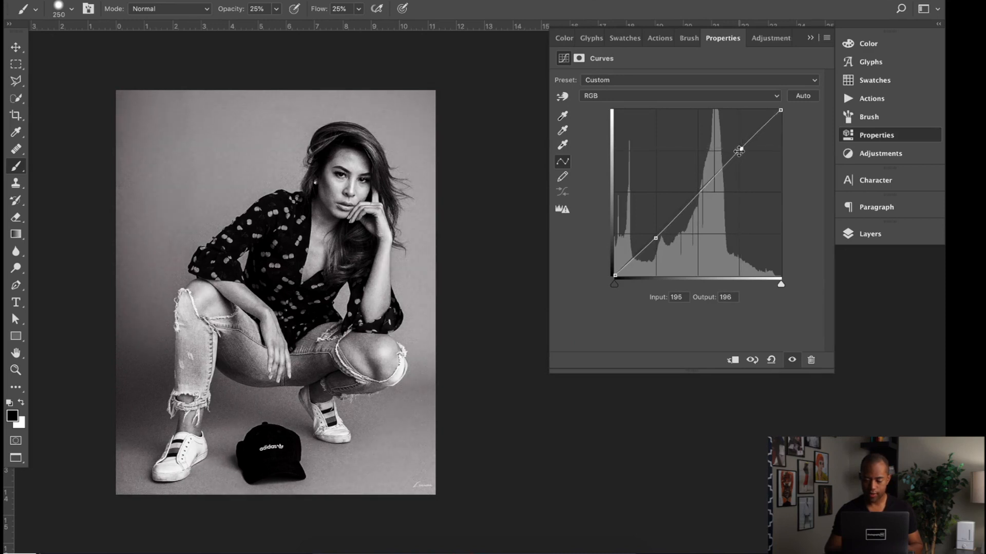
pyautogui.click(869, 233)
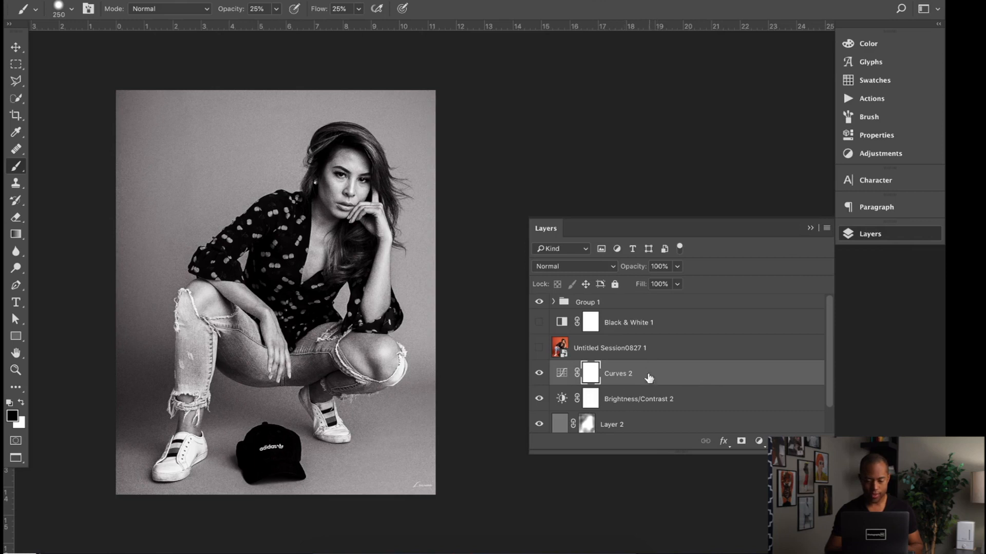
# Step: Set Layer 2's opacity to 65% and compare the image with and without its grain, leaving the layer visible
pyautogui.click(628, 421)
pyautogui.click(677, 268)
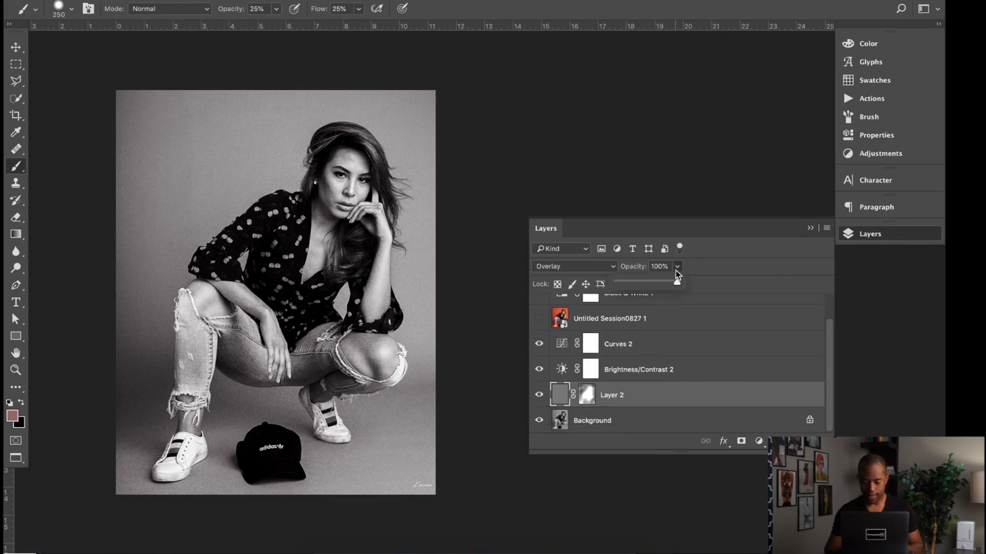
pyautogui.moveTo(654, 282); pyautogui.dragTo(649, 282)
pyautogui.click(536, 400)
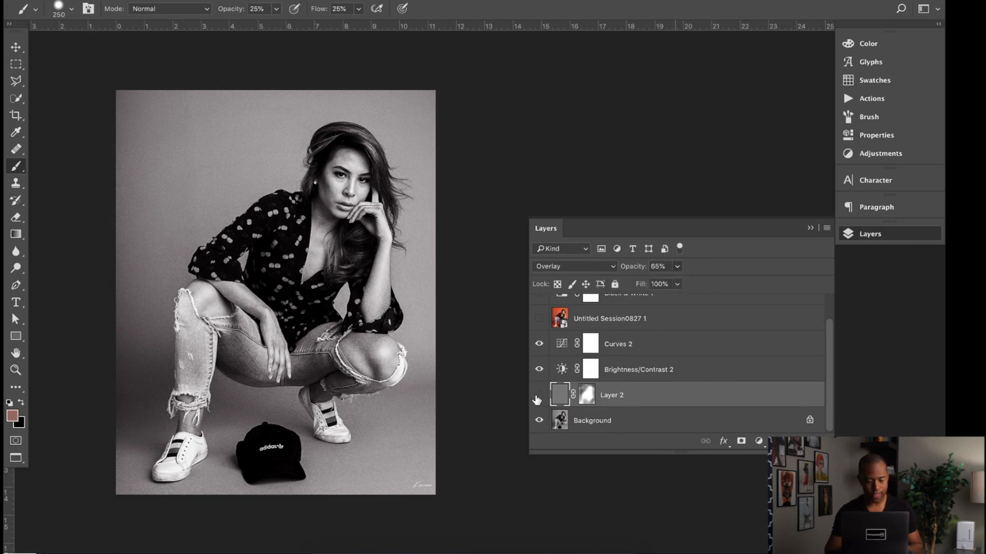
pyautogui.click(536, 399)
pyautogui.click(537, 399)
pyautogui.click(537, 399)
pyautogui.scroll(2, 642, 362)
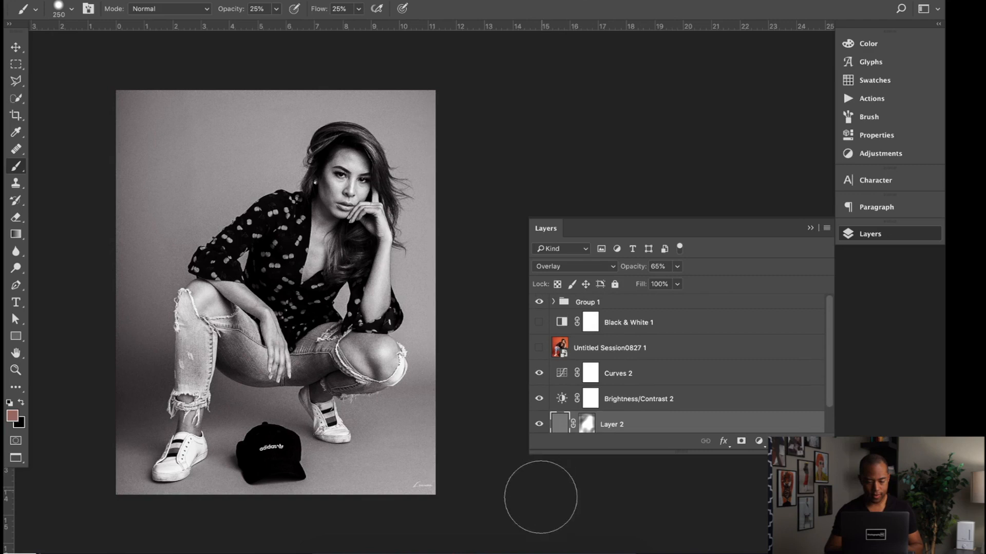
# Step: Quit Adobe Photoshop Lightroom Classic while keeping the portrait document open
pyautogui.rightClick(494, 549)
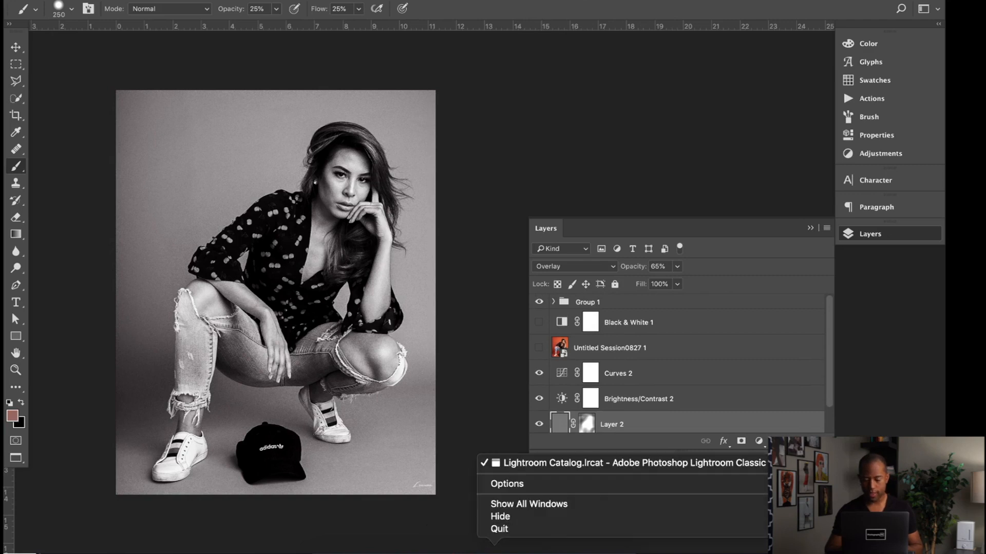
pyautogui.click(510, 529)
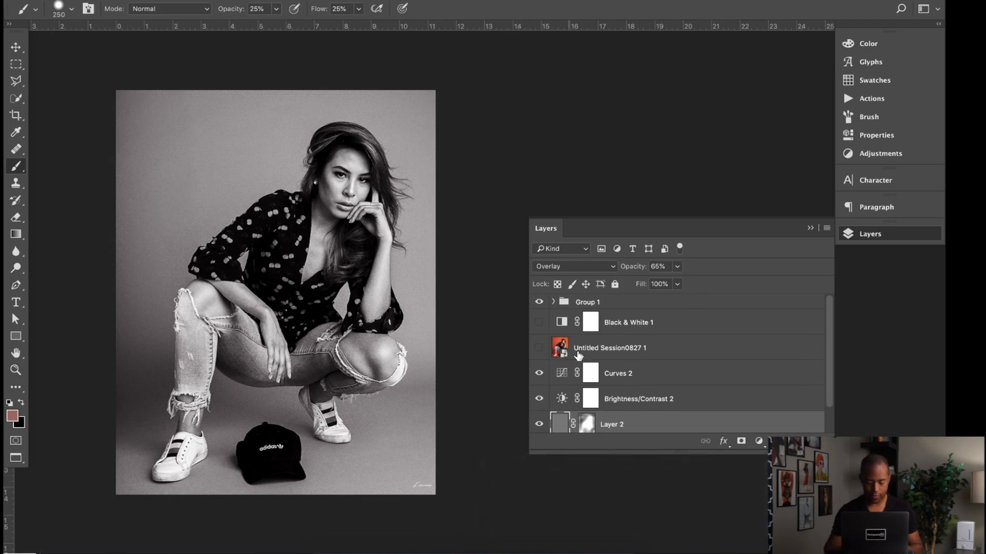
# Step: Add a Color Balance adjustment layer directly above Background and set the midtones' Magenta–Green value to -4
pyautogui.click(615, 350)
pyautogui.scroll(-2, 647, 399)
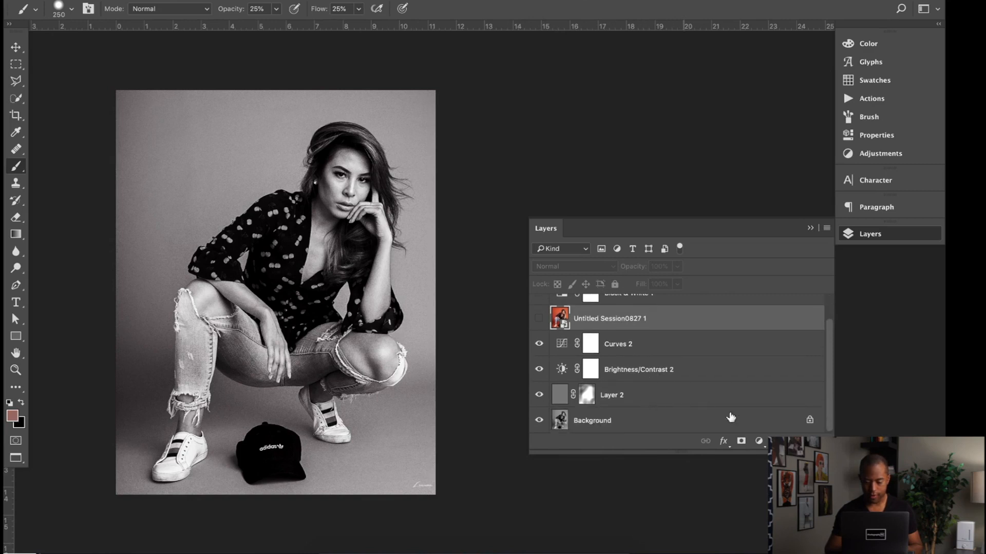
pyautogui.click(711, 401)
pyautogui.click(704, 424)
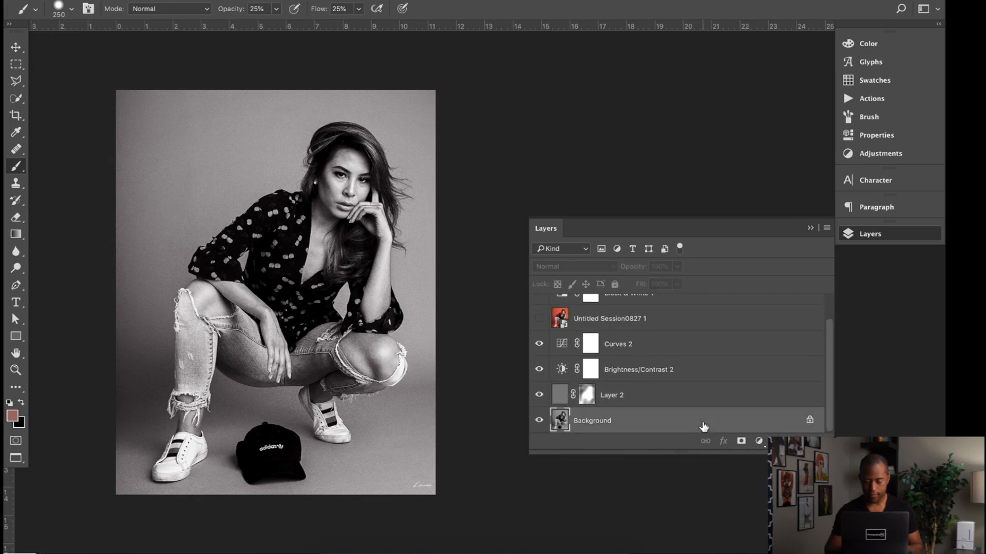
pyautogui.click(760, 442)
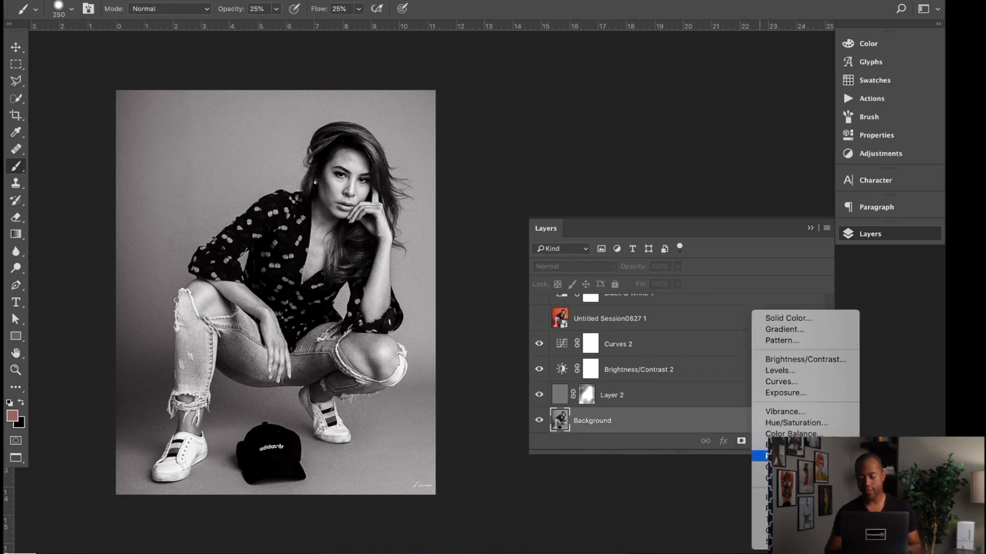
pyautogui.click(794, 434)
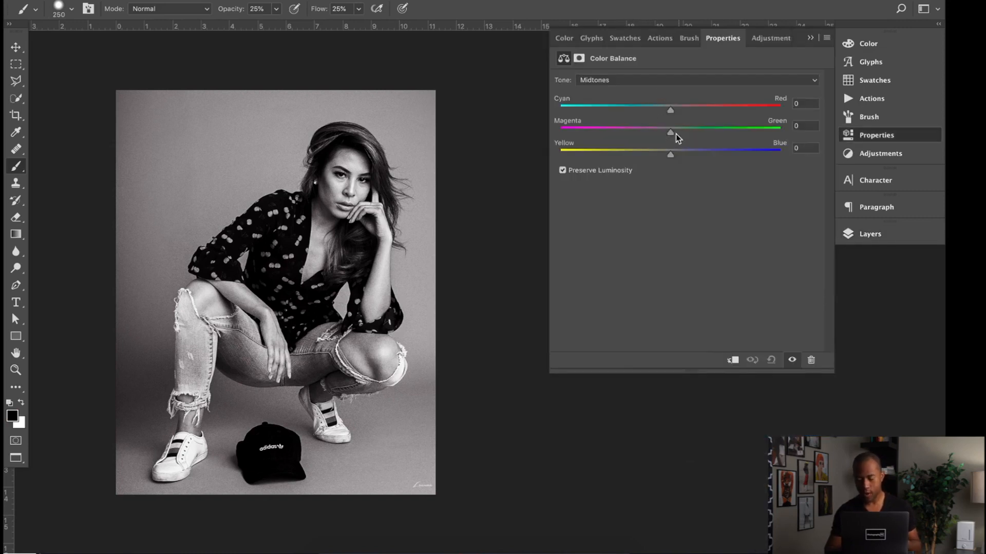
pyautogui.moveTo(670, 132)
pyautogui.mouseDown()
pyautogui.moveTo(654, 135)
pyautogui.moveTo(663, 135)
pyautogui.mouseUp()
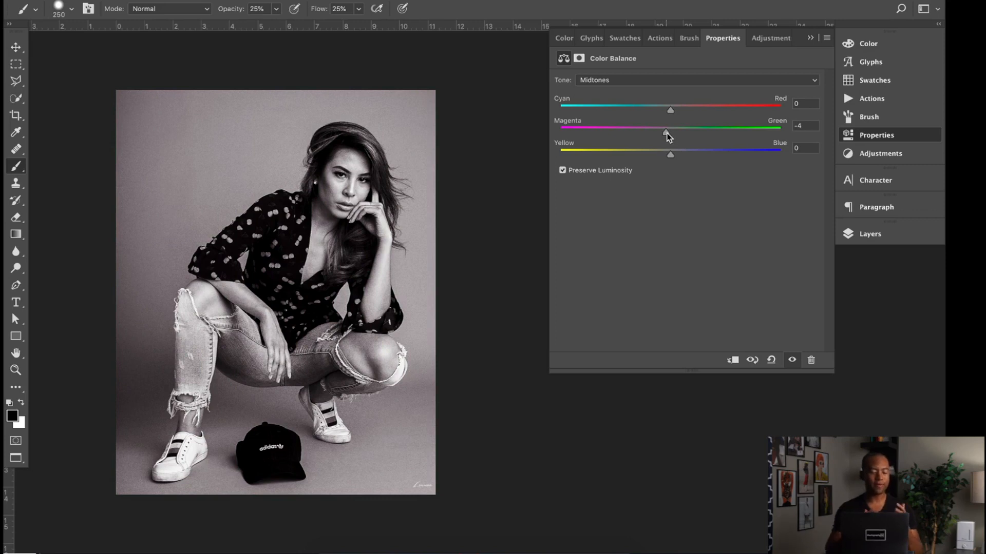
# Step: Set the Color Balance midtones to Cyan–Red -3, Magenta–Green -4 and Yellow–Blue -3
pyautogui.moveTo(667, 133); pyautogui.dragTo(668, 134)
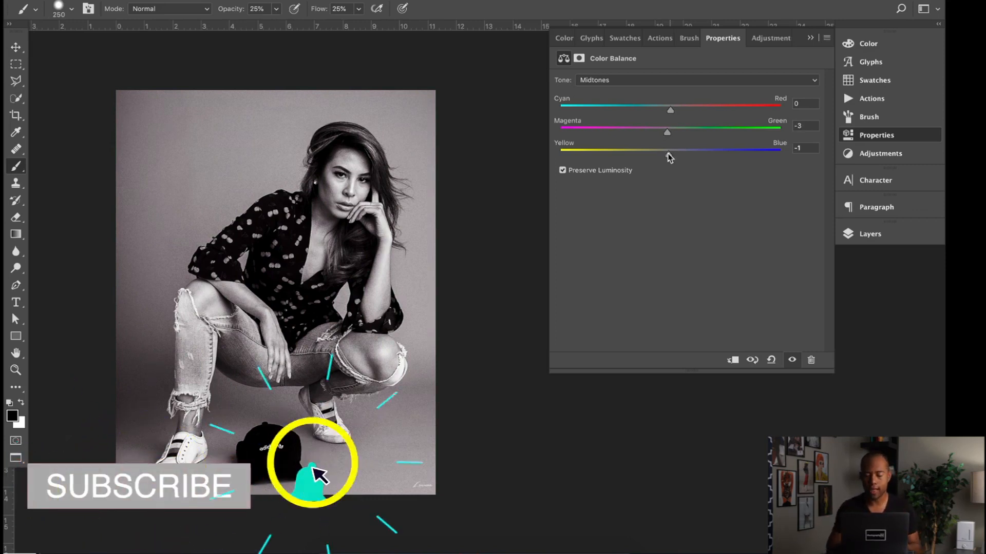
pyautogui.moveTo(669, 154); pyautogui.dragTo(666, 153)
pyautogui.moveTo(670, 109)
pyautogui.mouseDown()
pyautogui.moveTo(678, 110)
pyautogui.moveTo(667, 111)
pyautogui.moveTo(665, 129)
pyautogui.mouseUp()
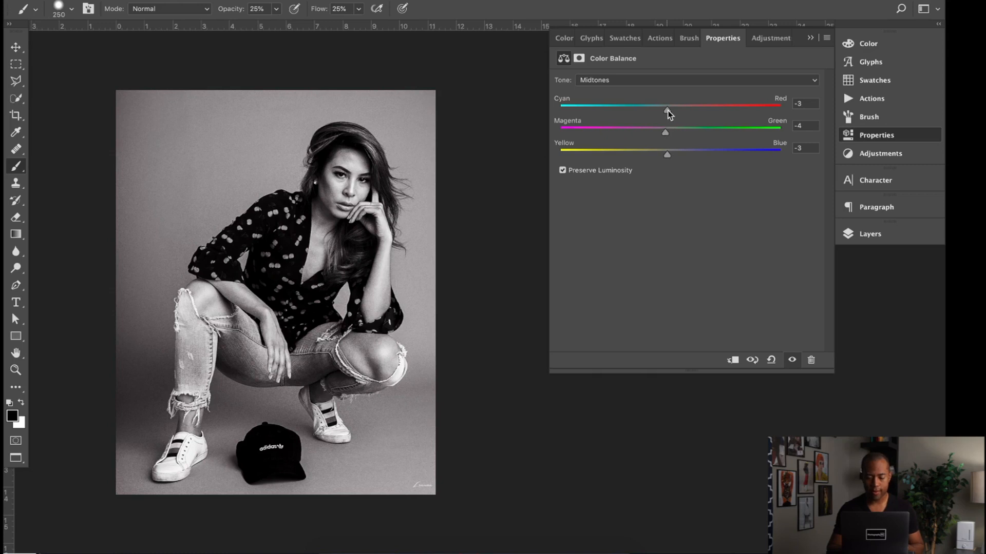
# Step: Group the layers from Curves 2 down to Color Balance 2 into one layer group above Background
pyautogui.click(858, 234)
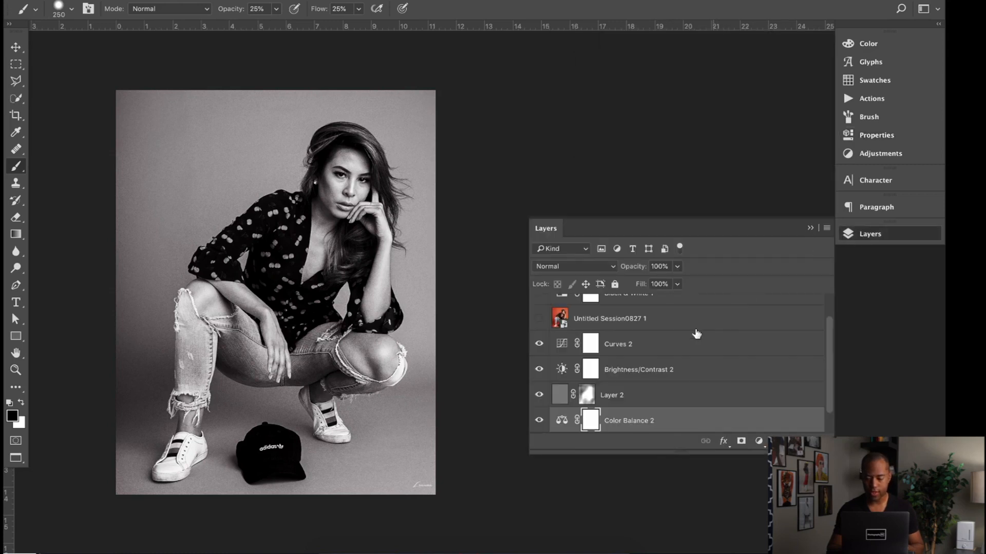
pyautogui.click(630, 346)
pyautogui.scroll(-1, 623, 345)
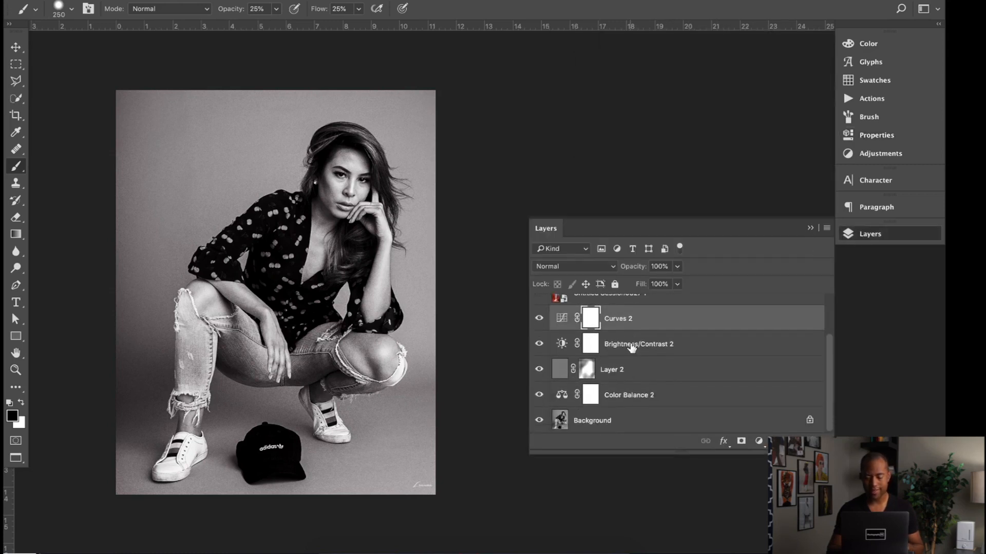
pyautogui.keyDown('shift'); pyautogui.click(636, 398); pyautogui.keyUp('shift')
pyautogui.hotkey('ctrl', 'g')
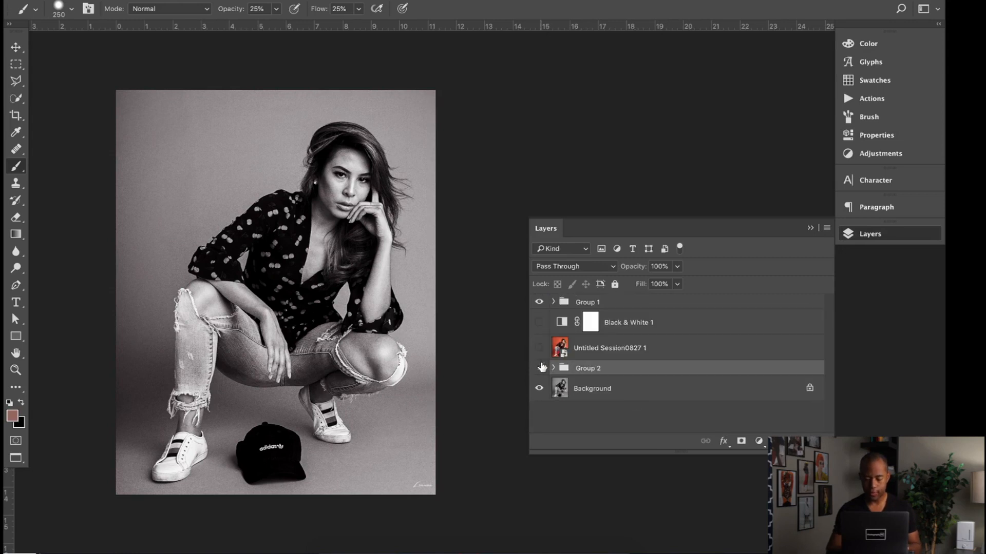
# Step: Compare the portrait with and without the adjustments in Group 2 by toggling the group's visibility
pyautogui.click(540, 368)
pyautogui.click(539, 368)
pyautogui.click(539, 368)
pyautogui.click(539, 368)
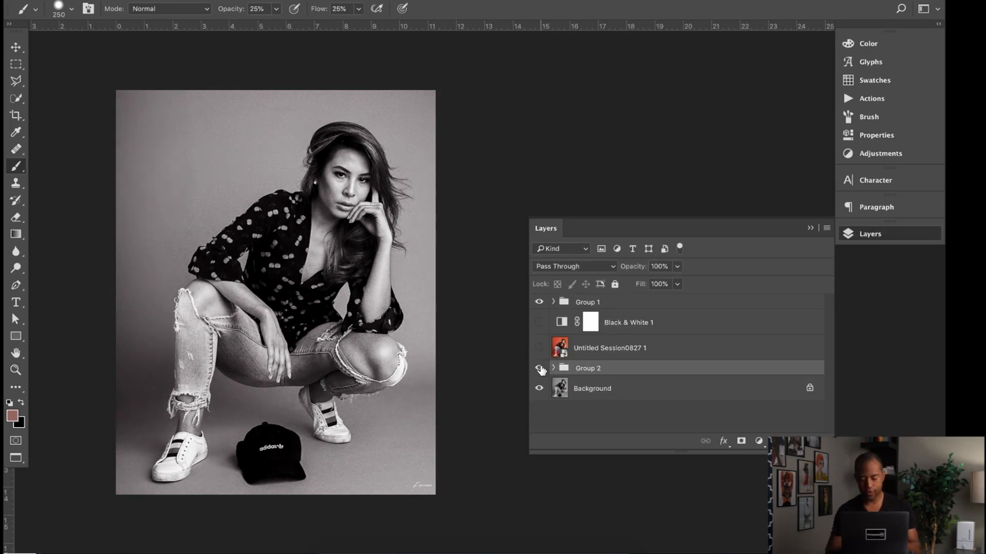
pyautogui.click(539, 368)
pyautogui.click(540, 368)
pyautogui.click(540, 369)
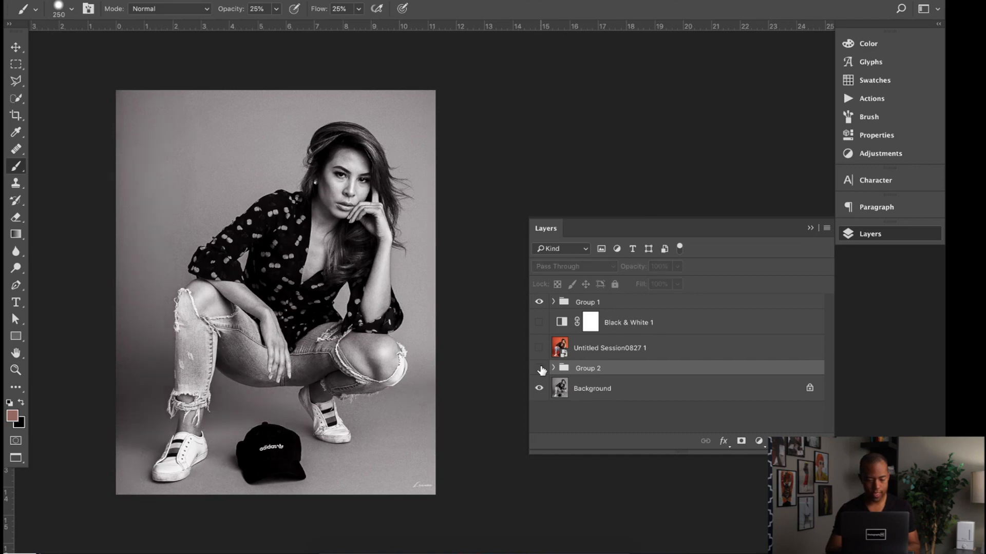
# Step: Hide Group 1 and compare the Background portrait with and without Group 2
pyautogui.click(539, 302)
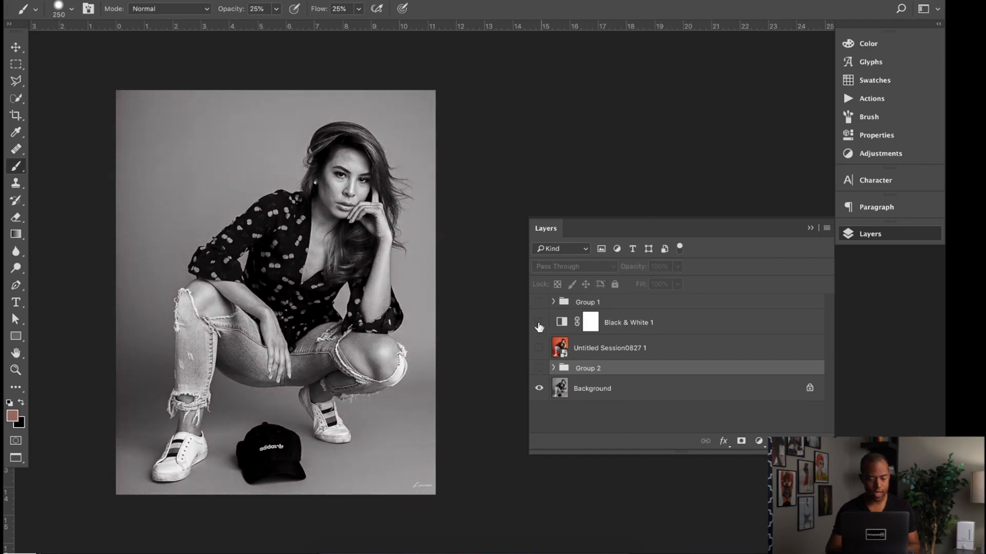
pyautogui.click(540, 368)
pyautogui.click(539, 368)
pyautogui.click(540, 368)
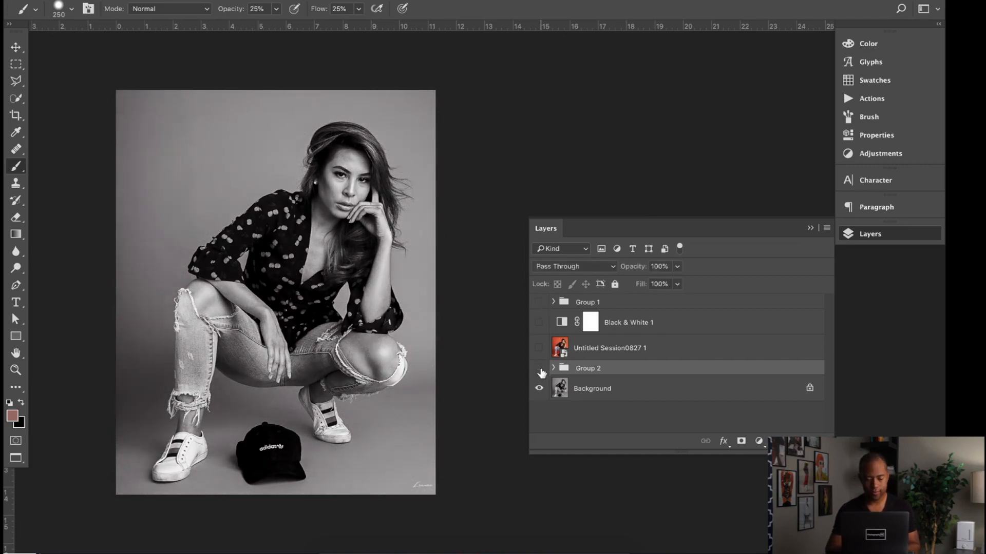
pyautogui.click(539, 368)
pyautogui.click(539, 368)
pyautogui.click(539, 368)
# Step: Compare the Group 1 edit against the Group 2 edit, leaving Group 1 hidden and Group 2 visible
pyautogui.click(539, 302)
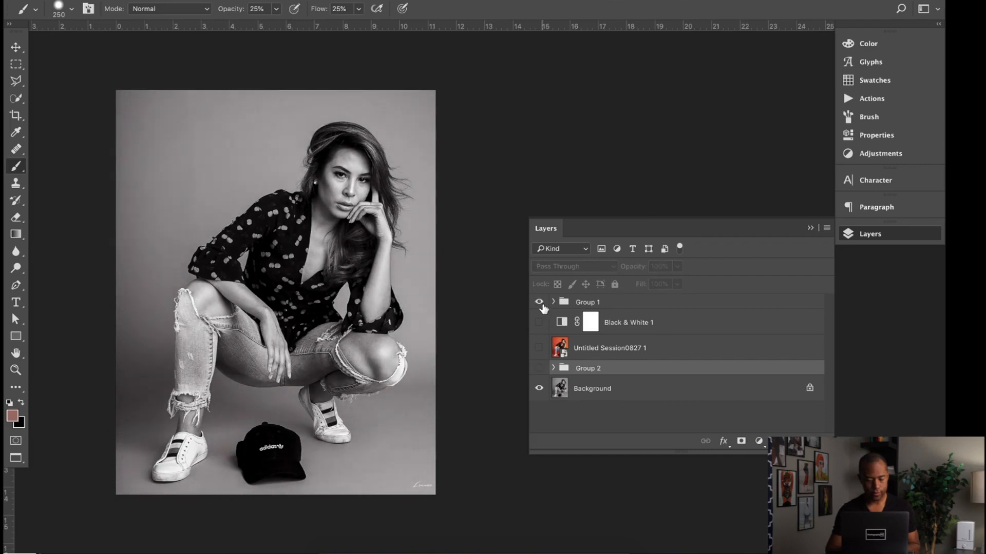
pyautogui.click(539, 301)
pyautogui.click(539, 302)
pyautogui.click(539, 302)
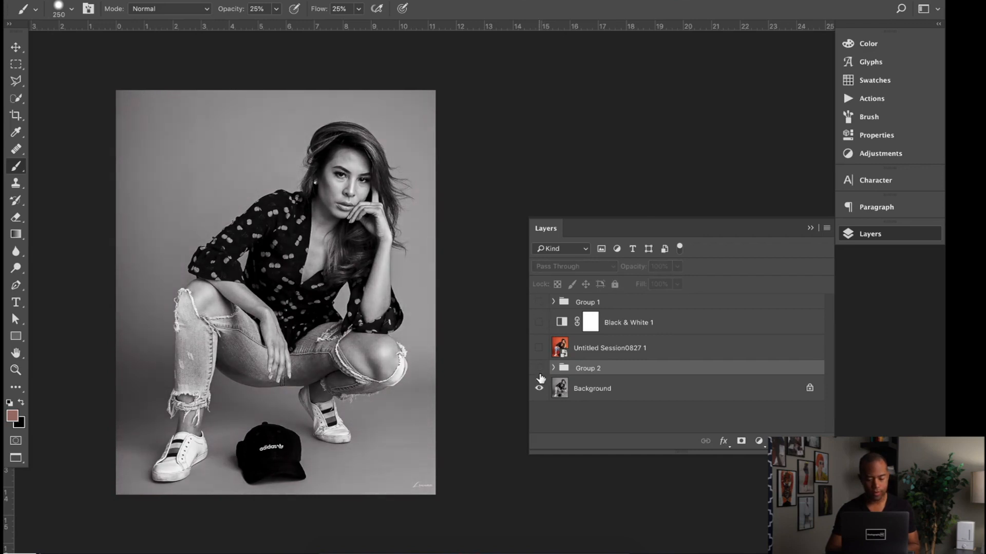
pyautogui.click(539, 368)
pyautogui.click(539, 368)
pyautogui.click(539, 368)
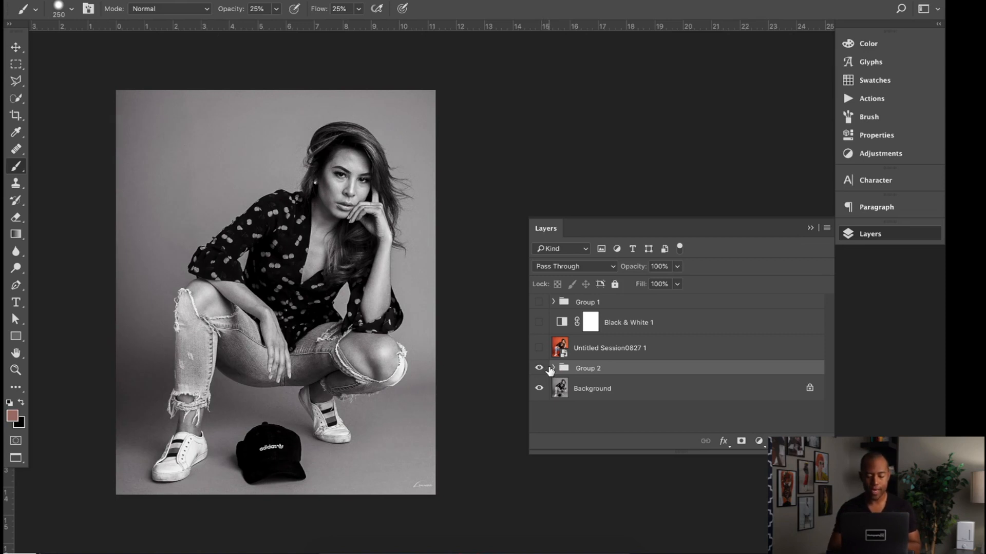
# Step: Strengthen the contrast in Group 2's Curves 2 with a highlight point at input 193, output 200 and a shadow point at input 67, output 48
pyautogui.click(553, 368)
pyautogui.doubleClick(572, 388)
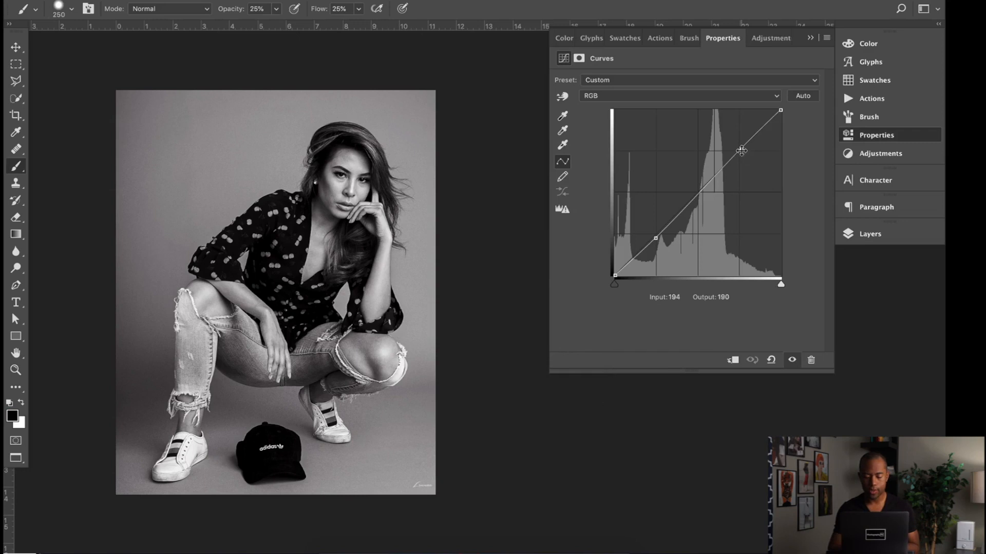
pyautogui.moveTo(742, 150); pyautogui.dragTo(740, 147)
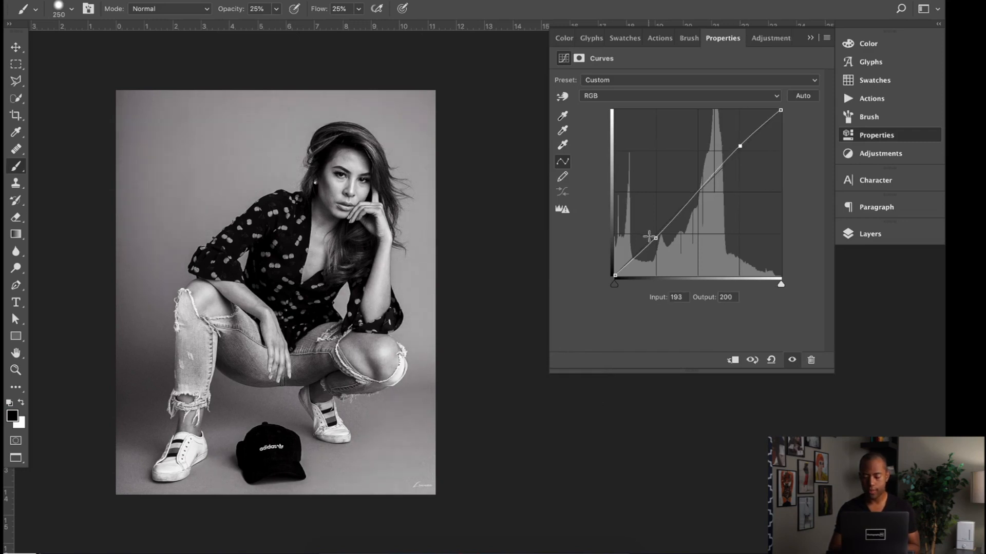
pyautogui.moveTo(653, 238); pyautogui.dragTo(657, 243)
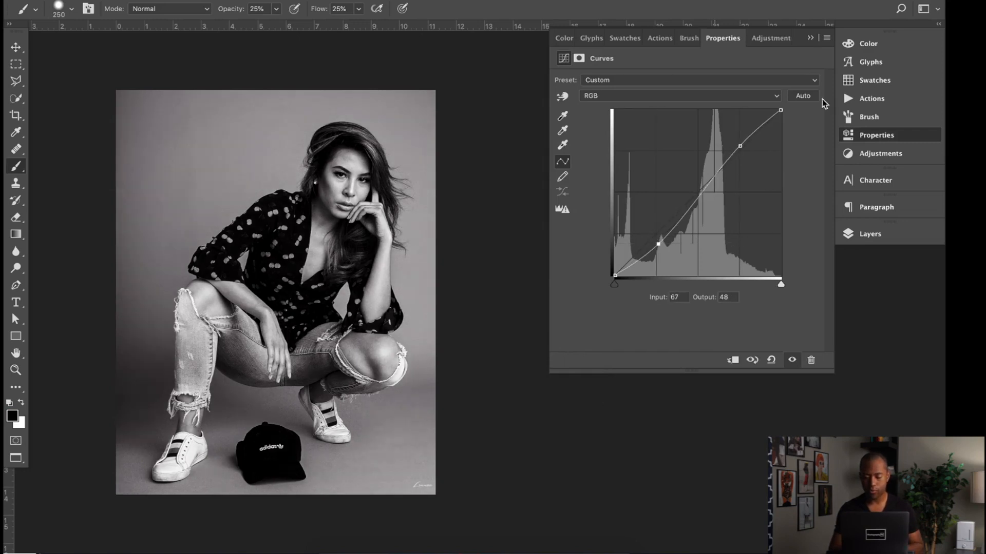
# Step: Set the midtones' Yellow–Blue value of Color Balance 2 to -7
pyautogui.click(869, 233)
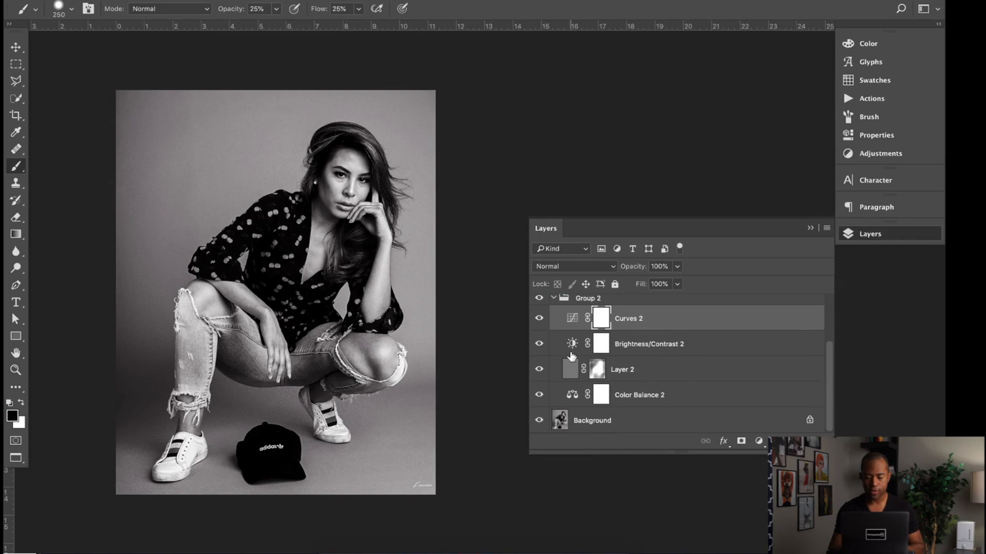
pyautogui.doubleClick(572, 395)
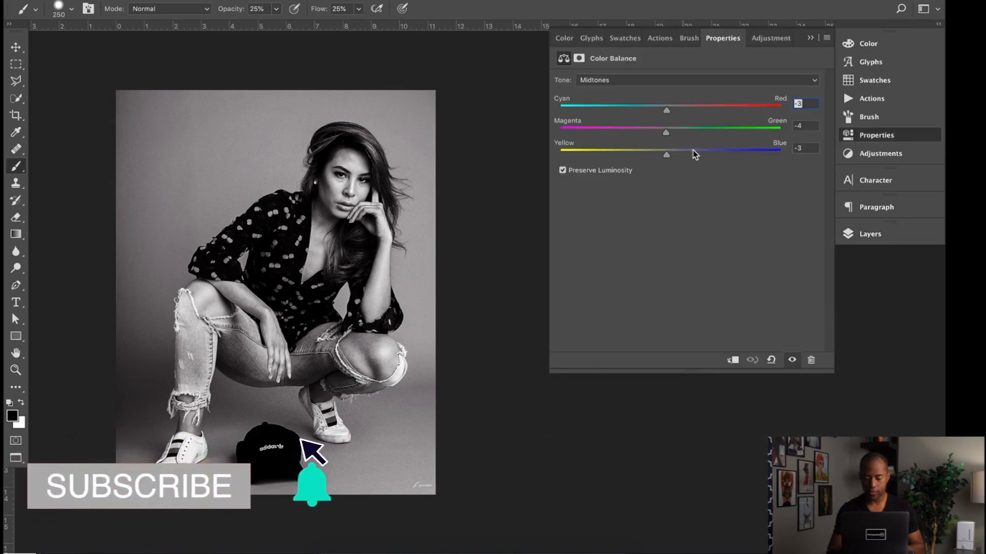
pyautogui.moveTo(669, 155); pyautogui.dragTo(666, 157)
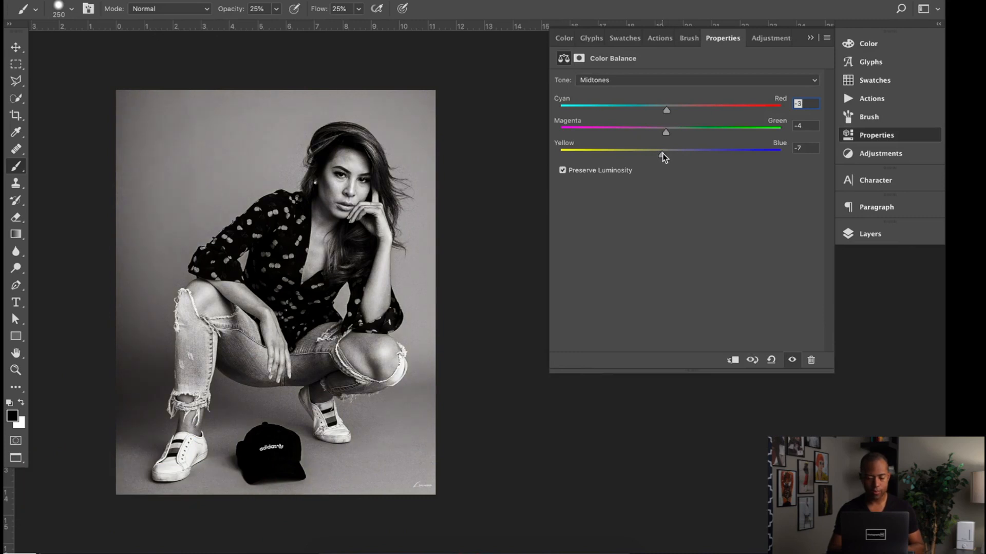
# Step: Collapse Group 2 and compare the portrait before and after its revised adjustments, leaving the group visible
pyautogui.click(870, 234)
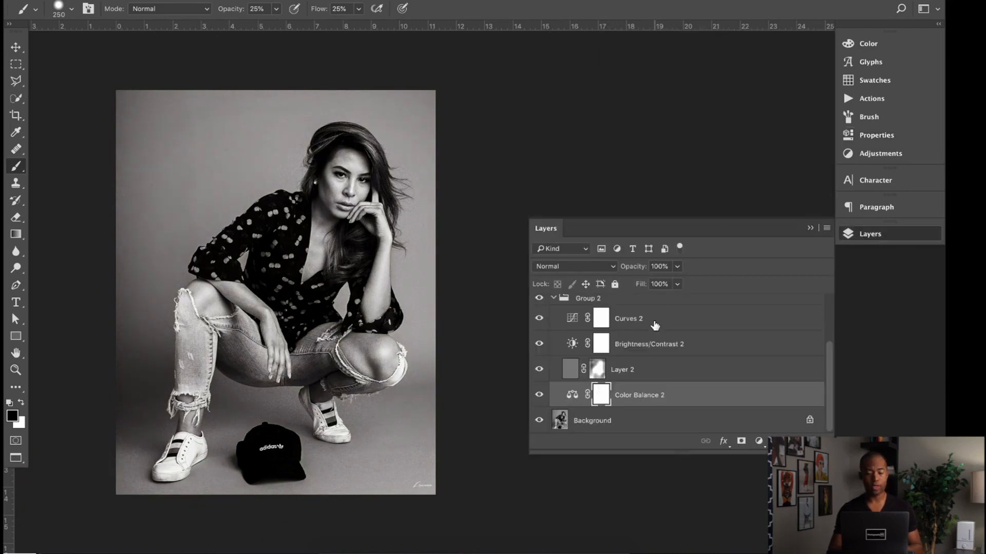
pyautogui.scroll(3, 572, 349)
pyautogui.click(554, 368)
pyautogui.click(539, 368)
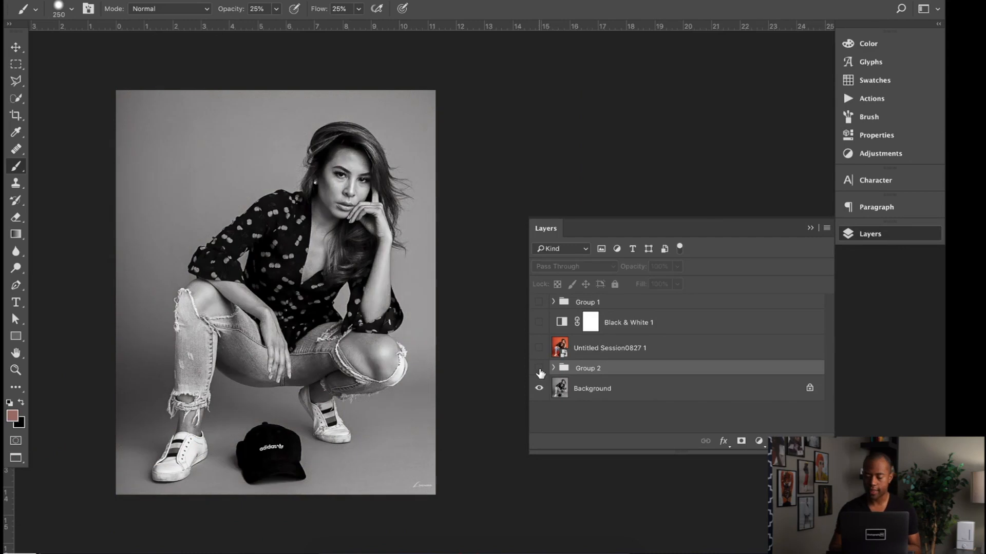
pyautogui.click(539, 368)
pyautogui.click(539, 368)
pyautogui.click(539, 369)
pyautogui.click(539, 368)
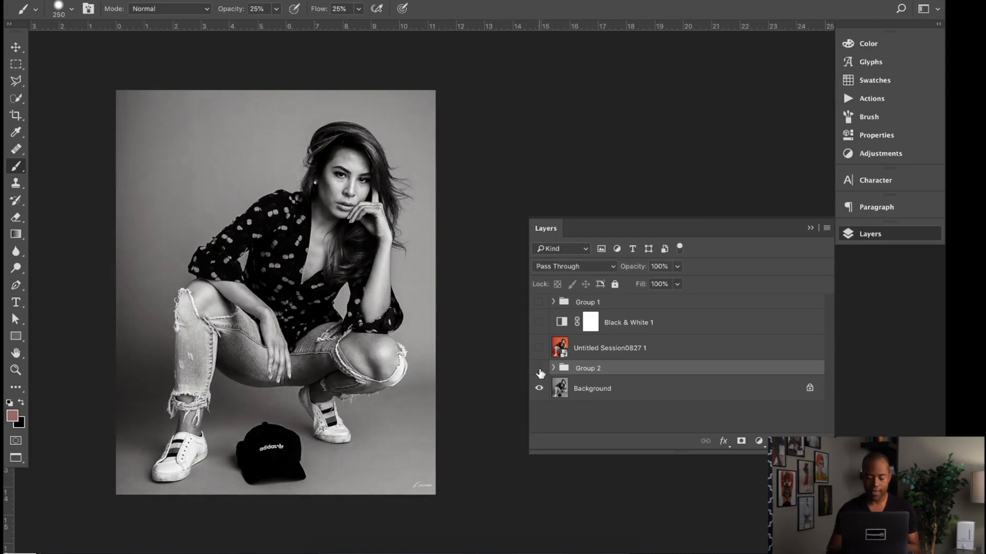
pyautogui.click(539, 369)
pyautogui.click(539, 369)
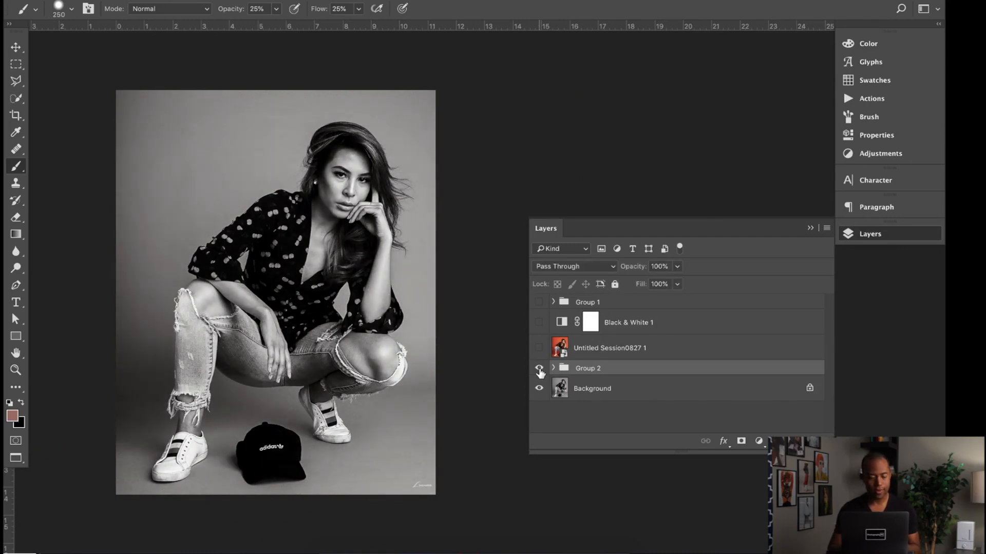
pyautogui.click(539, 368)
pyautogui.click(539, 368)
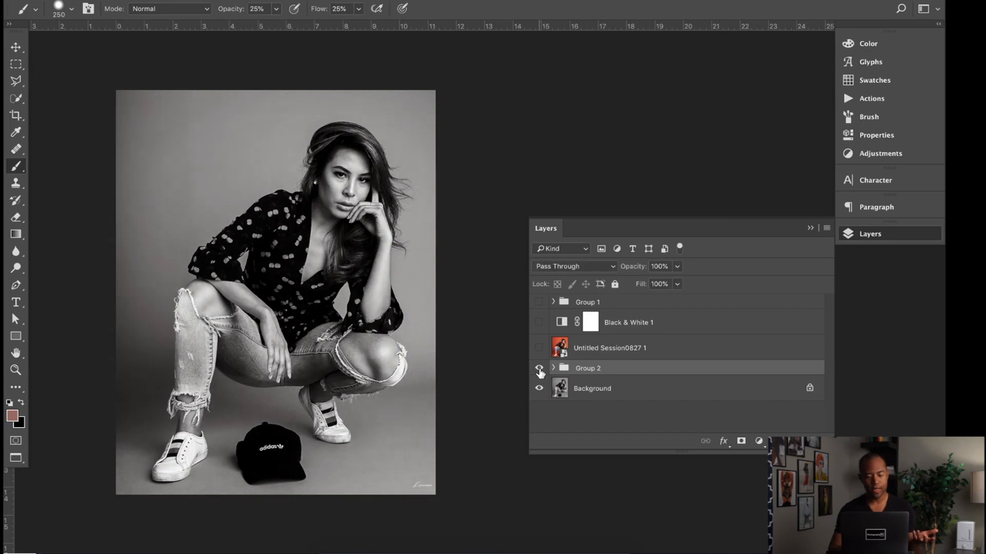